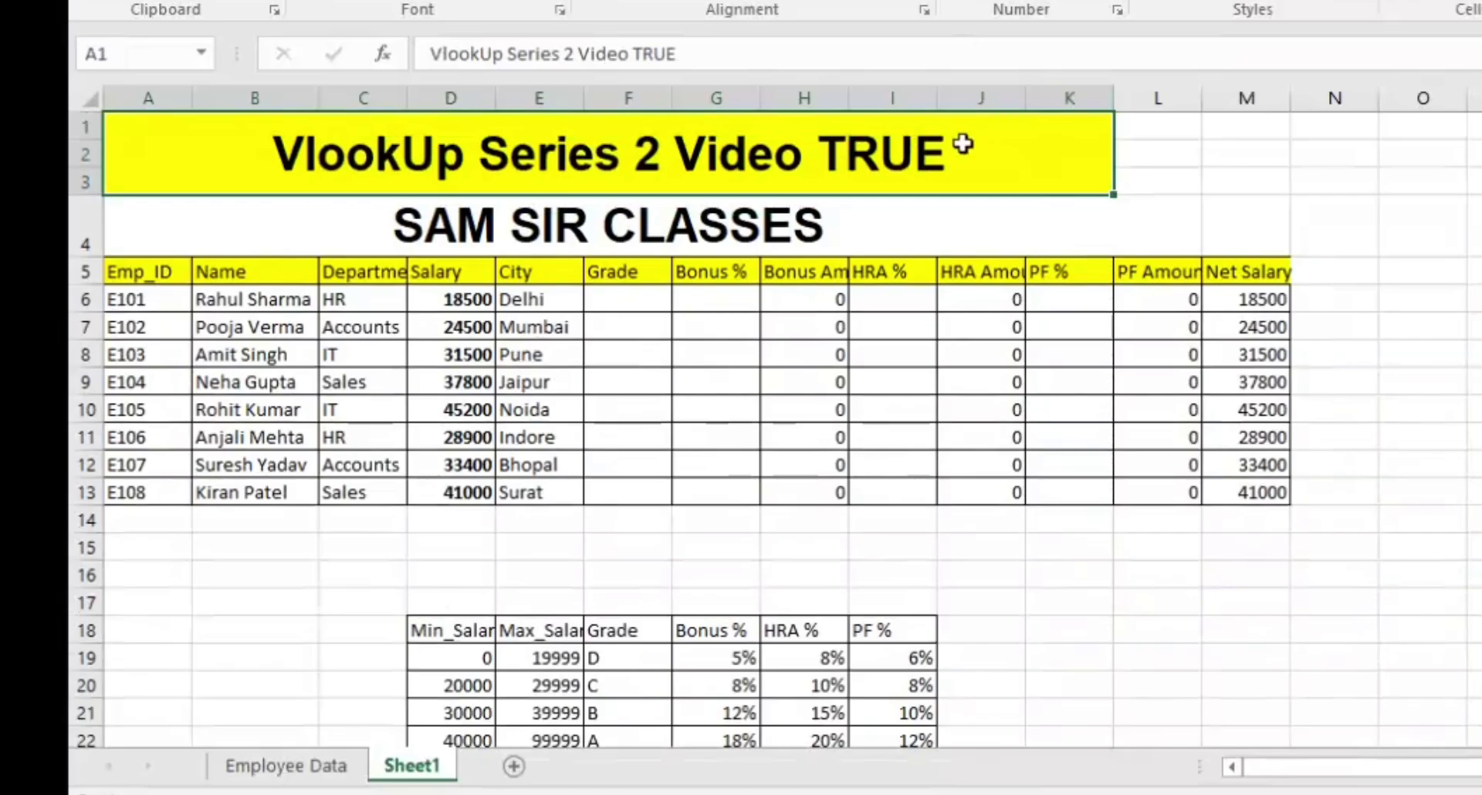
Examine the employee table's headings and first record, and the Grade, Bonus %, HRA % and PF % columns of the salary slab table
left_click(116, 305)
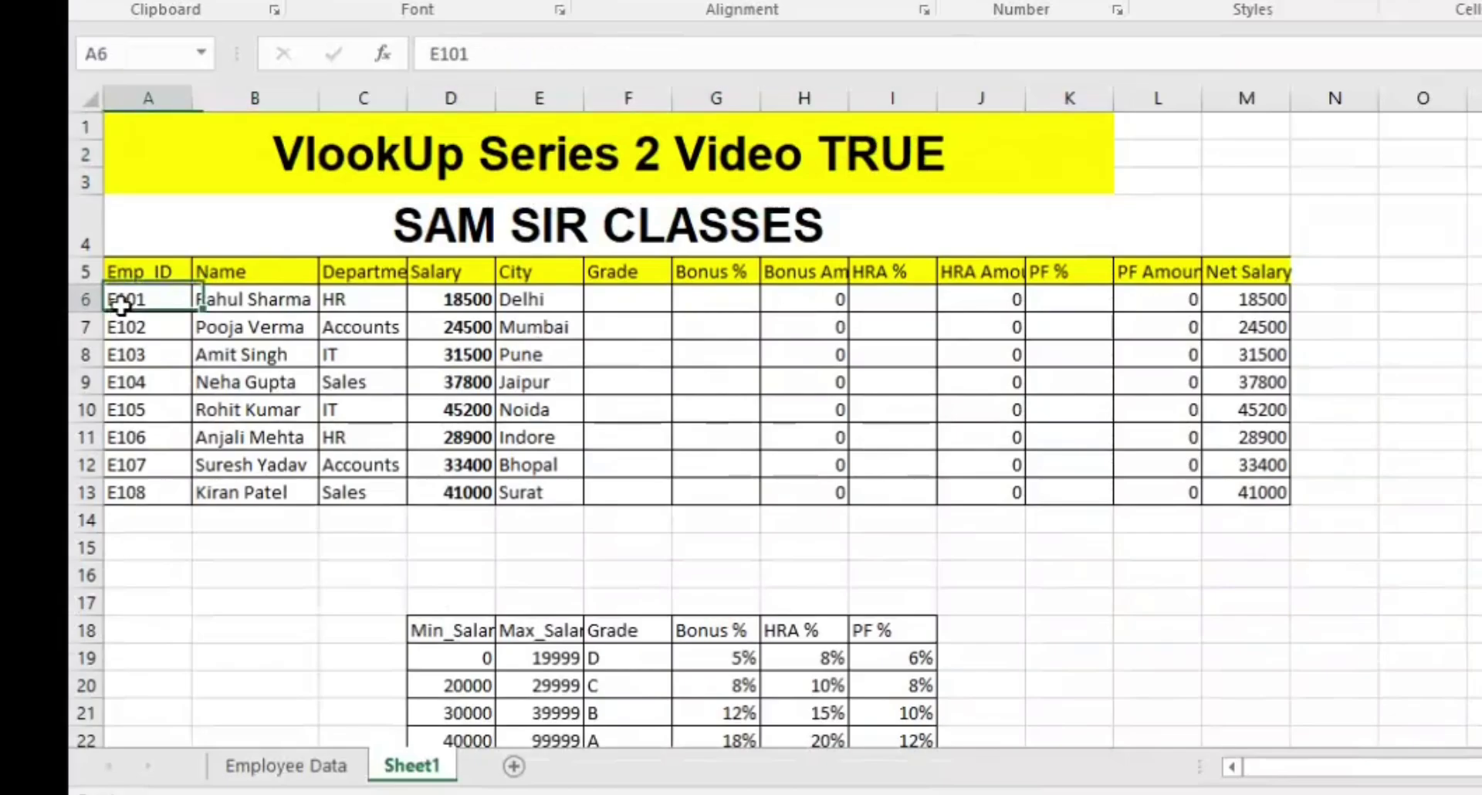
left_click(224, 306)
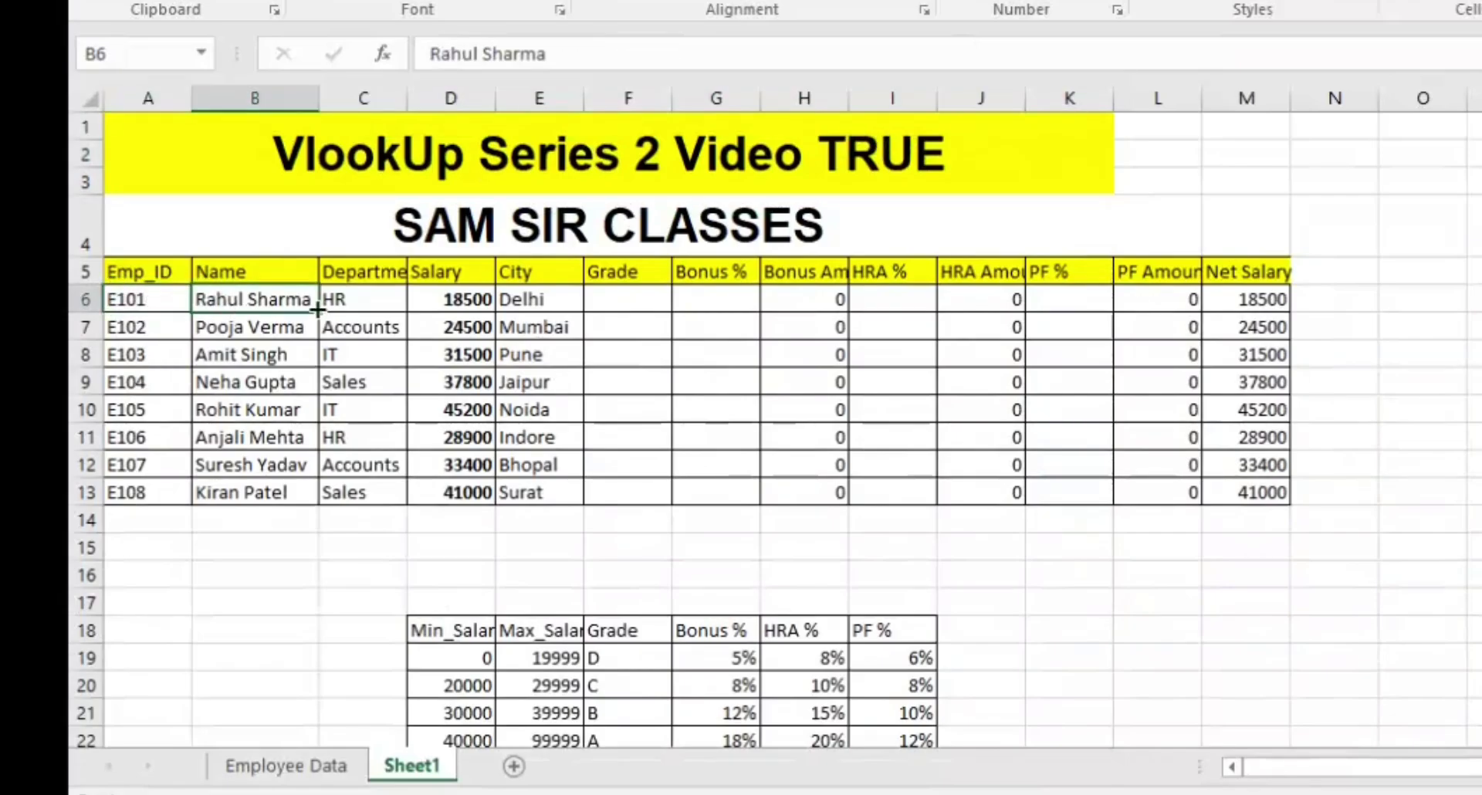
left_click(355, 307)
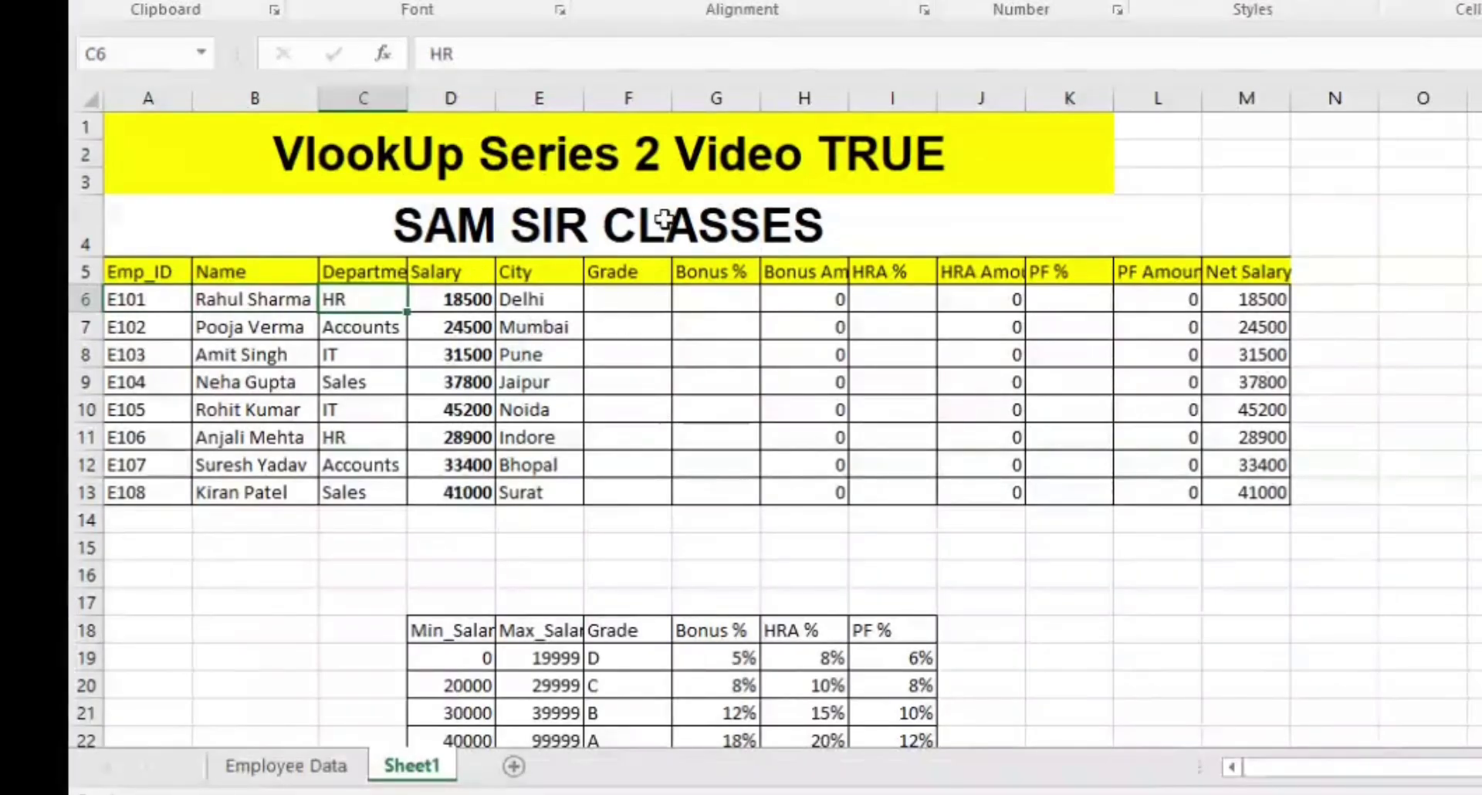
left_click(620, 277)
left_click(695, 272)
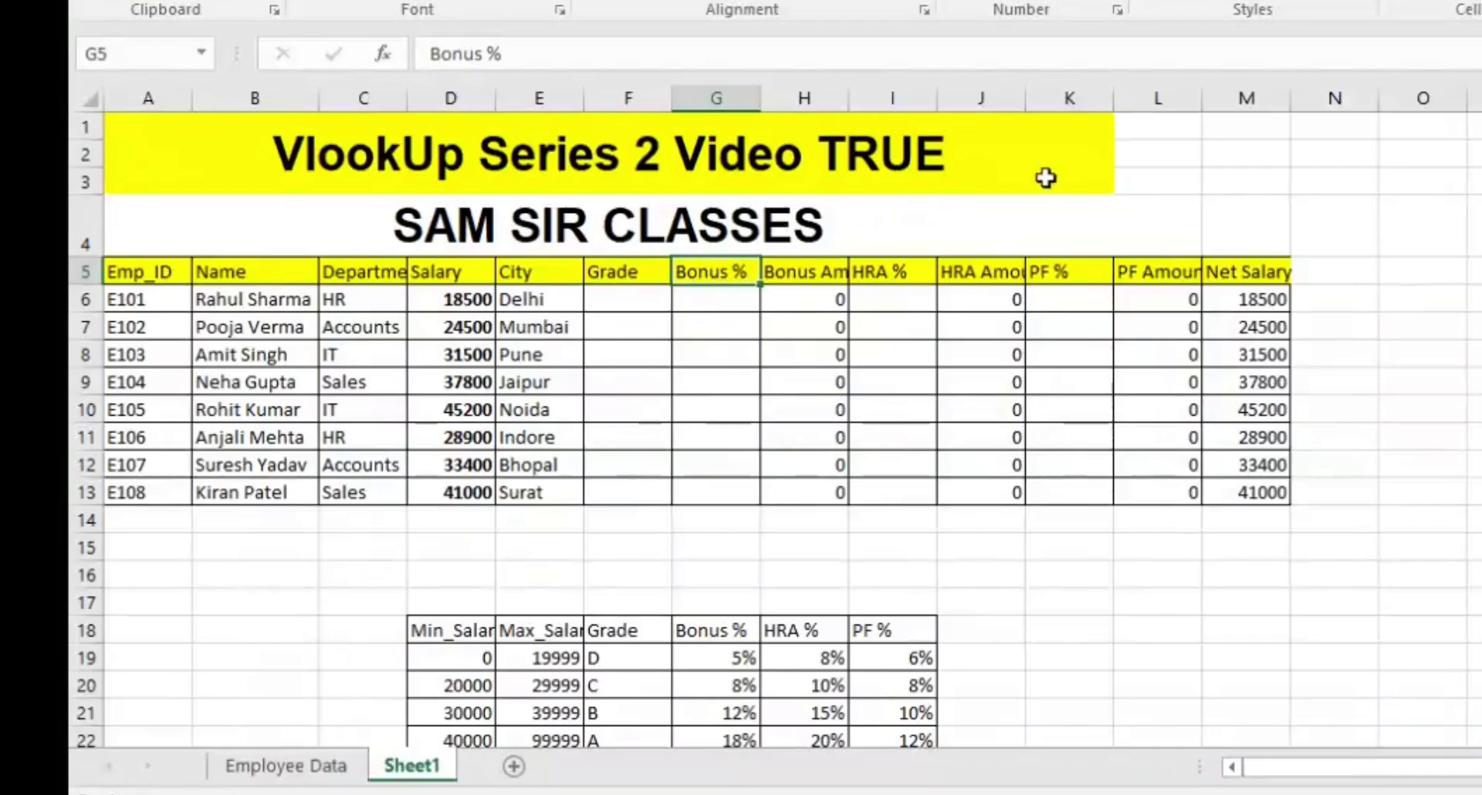
left_click(893, 276)
left_click(1045, 281)
left_click(1046, 294)
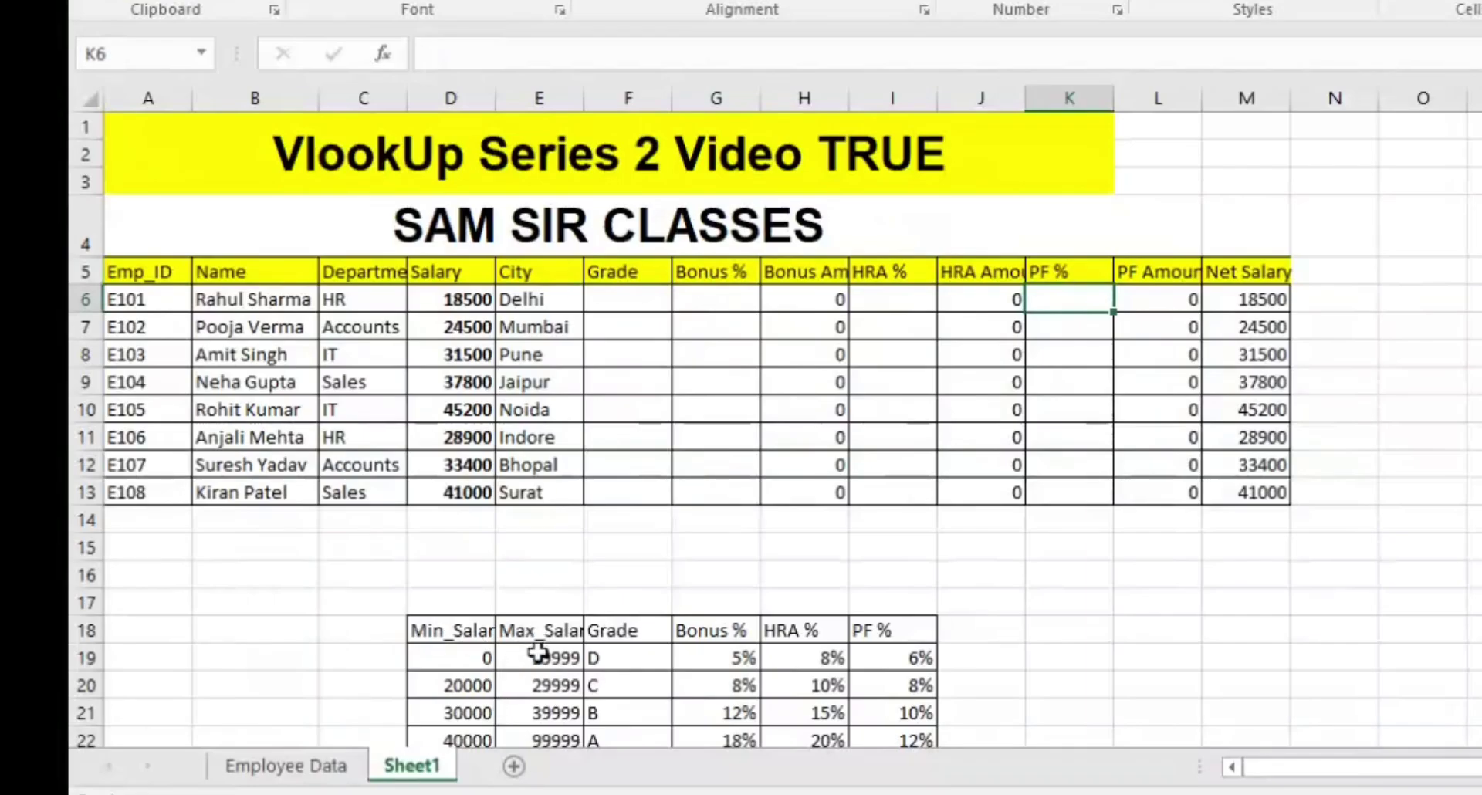
left_click(603, 654)
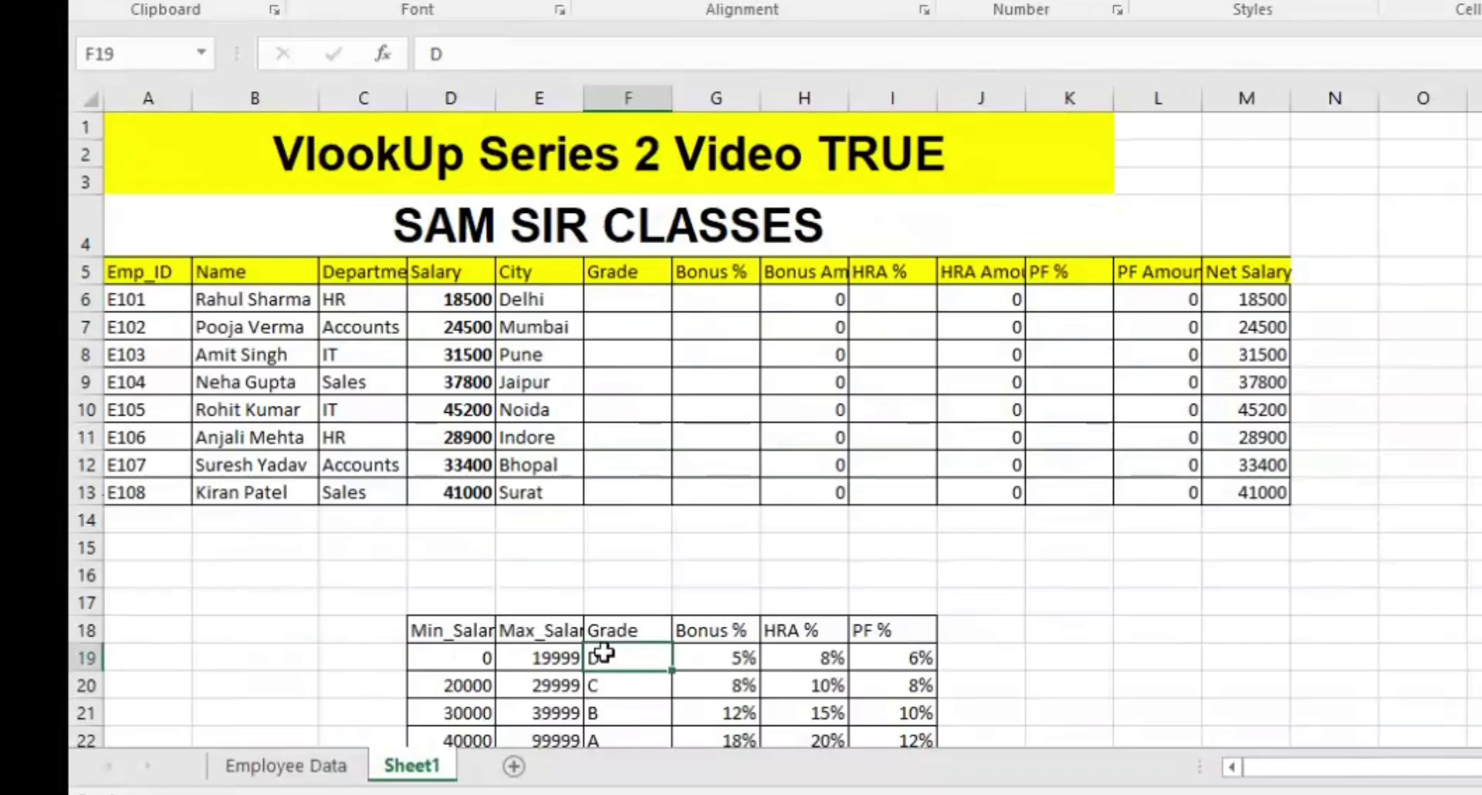
left_click(741, 639)
left_click(809, 646)
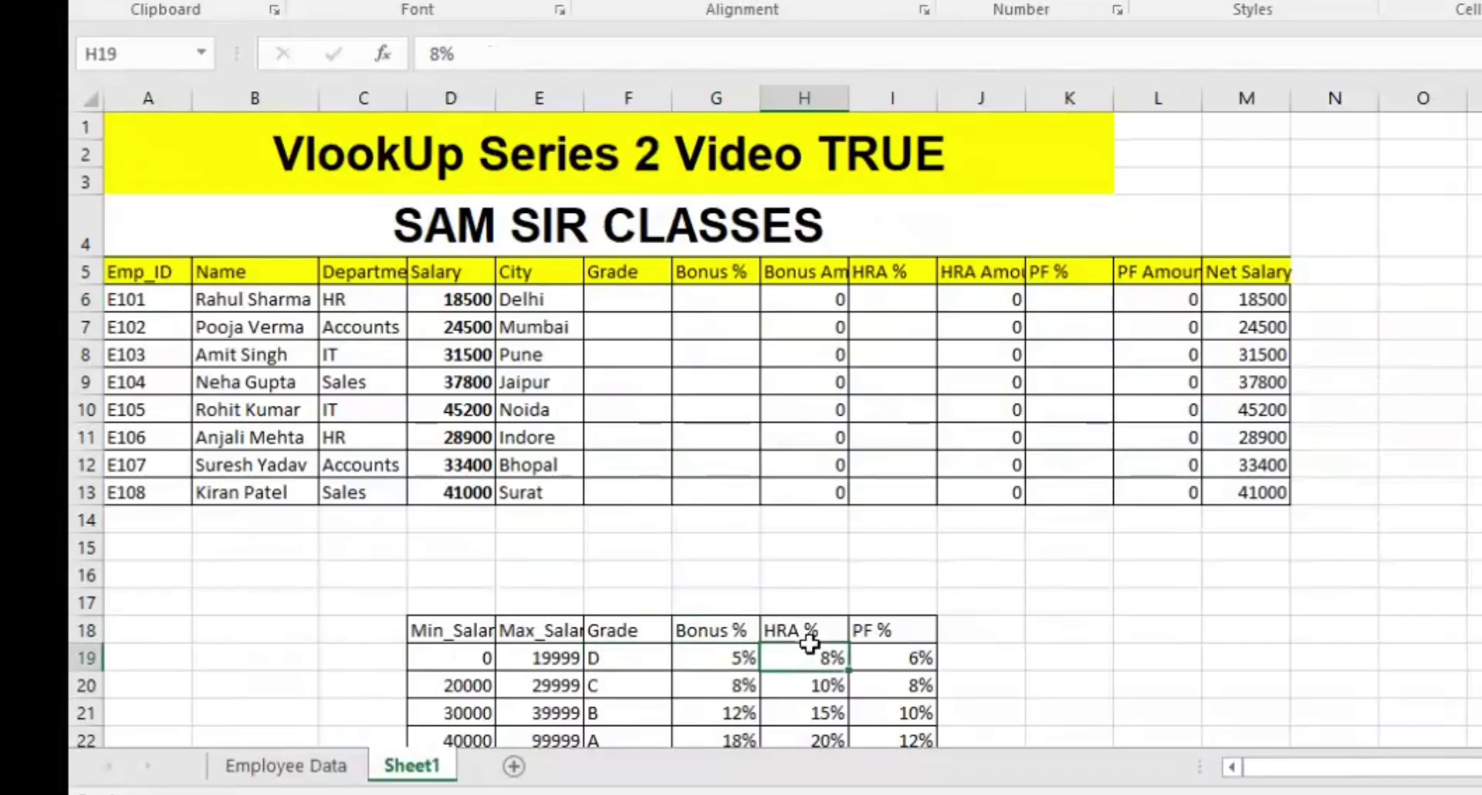
left_click(927, 652)
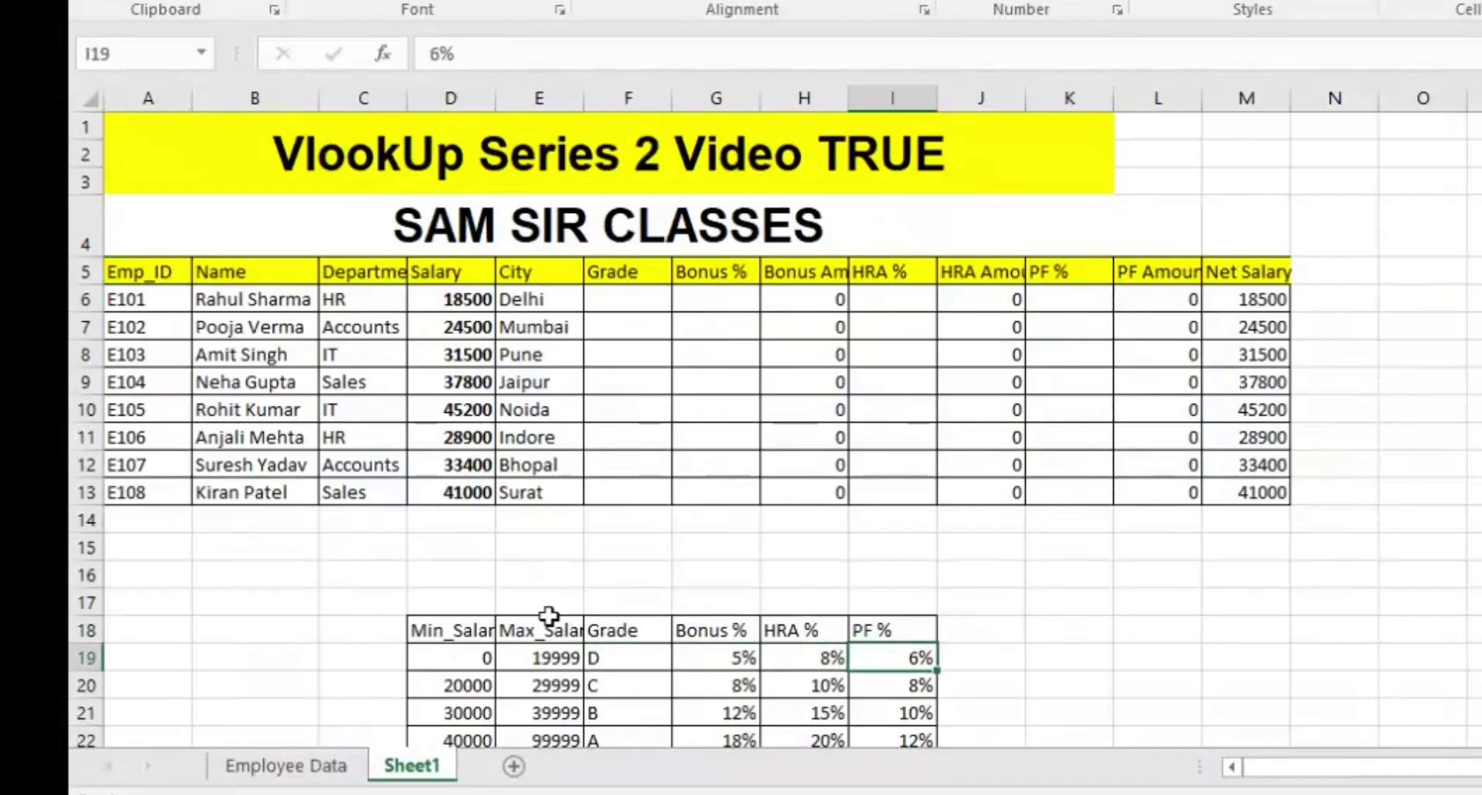
Start a VLOOKUP formula in Grade cell F6 with the employee's salary in D6 as the lookup value
left_click(630, 299)
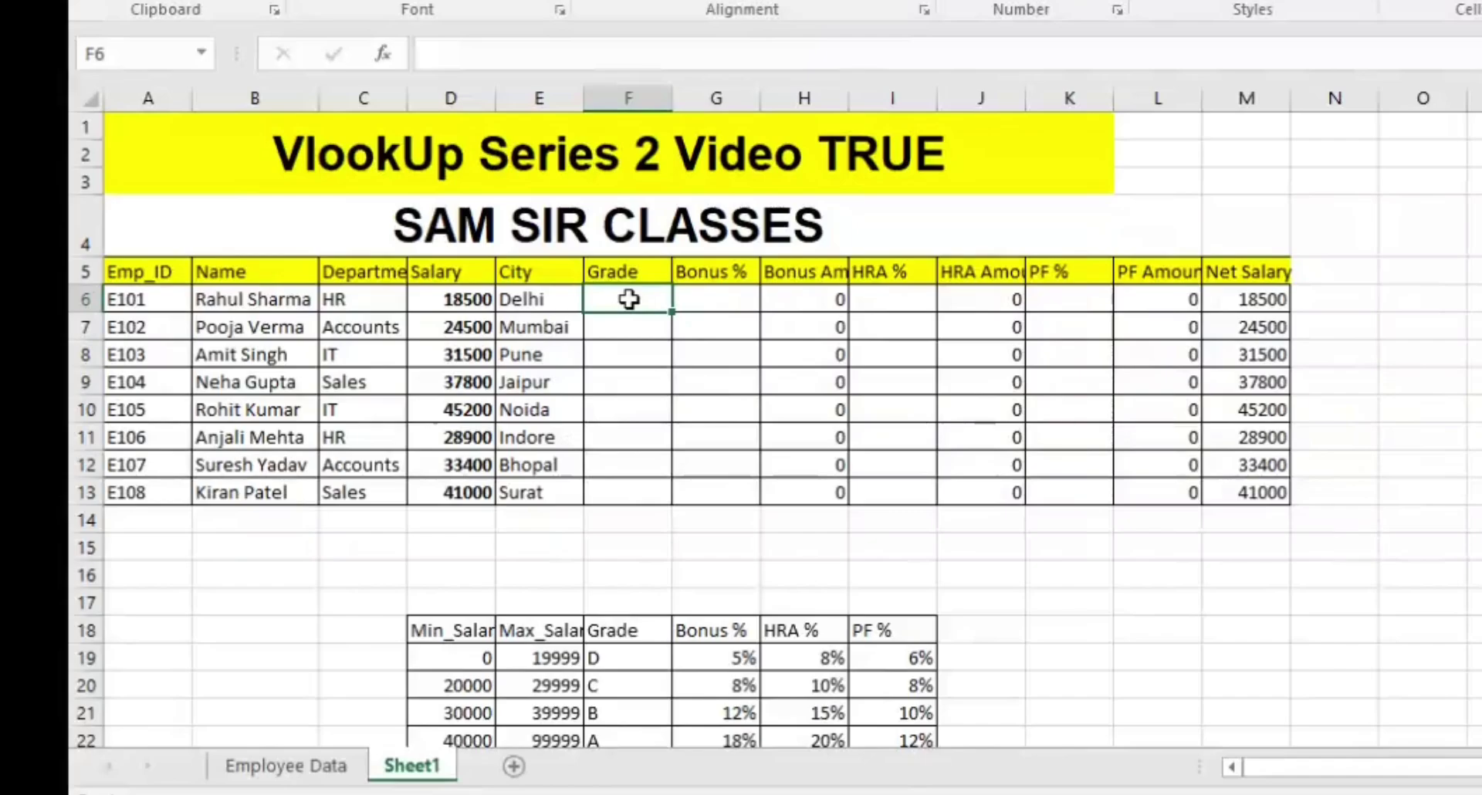
double_click(629, 299)
type("=")
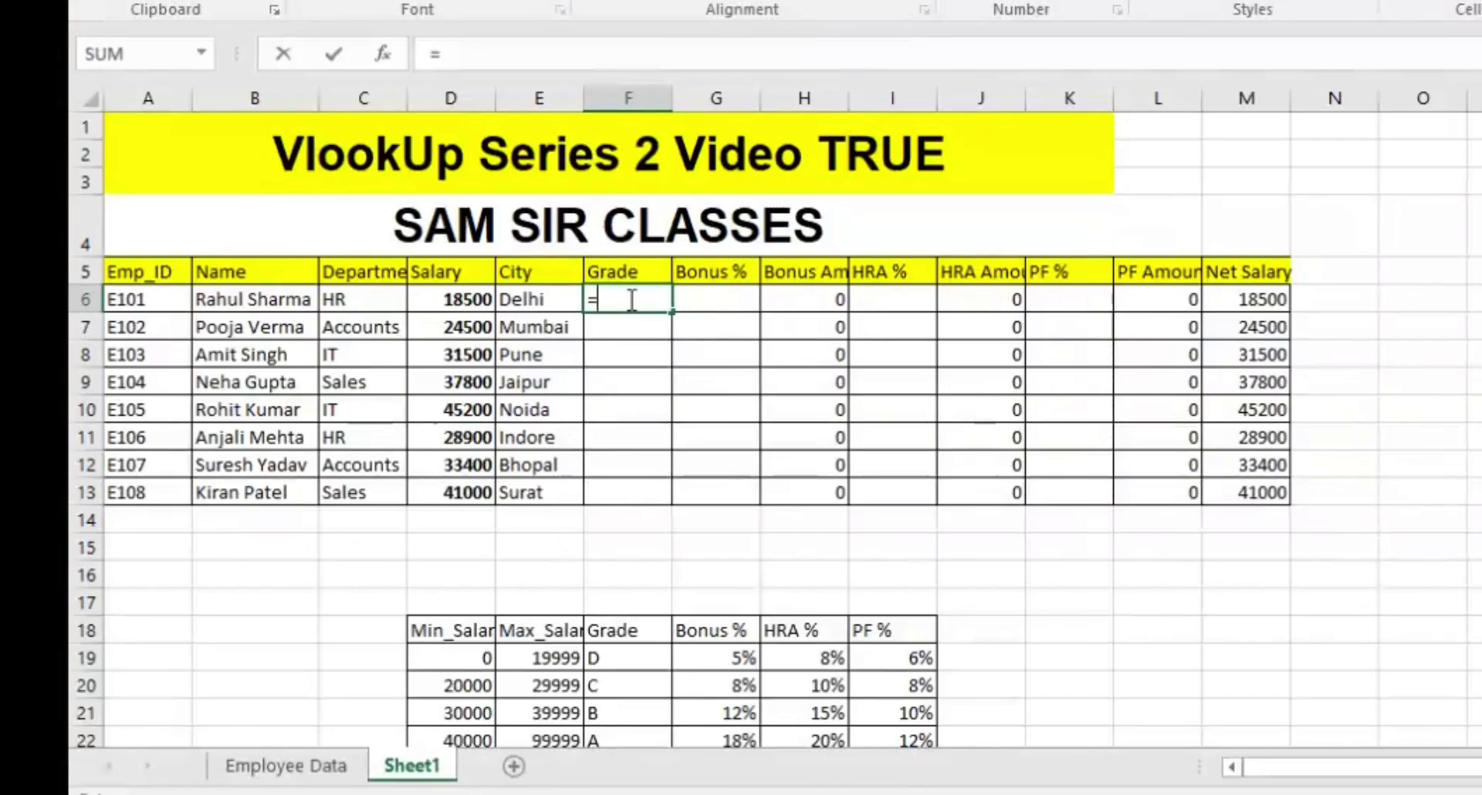
type("VLO")
key("Tab")
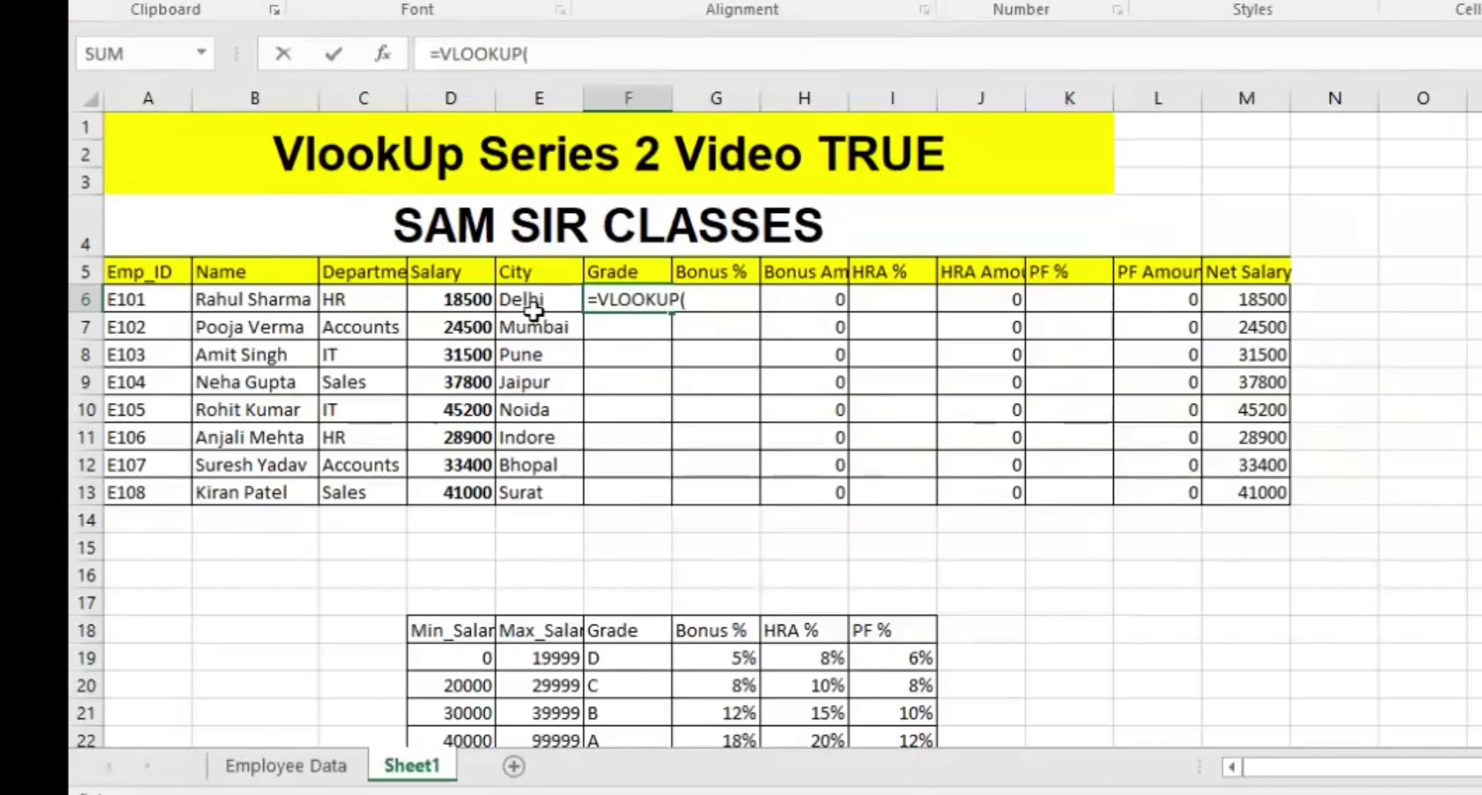
left_click(500, 306)
left_click(434, 289)
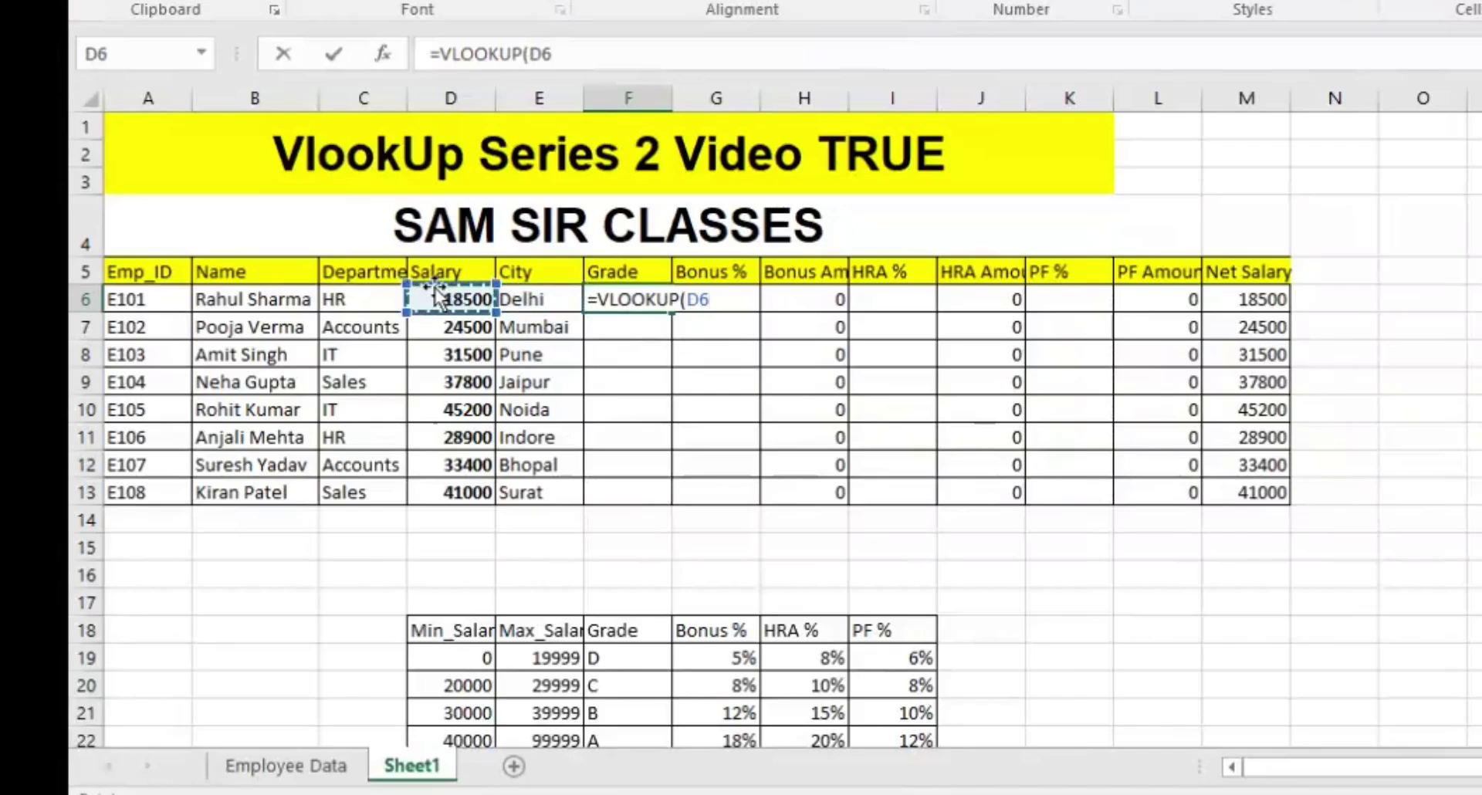
type(",")
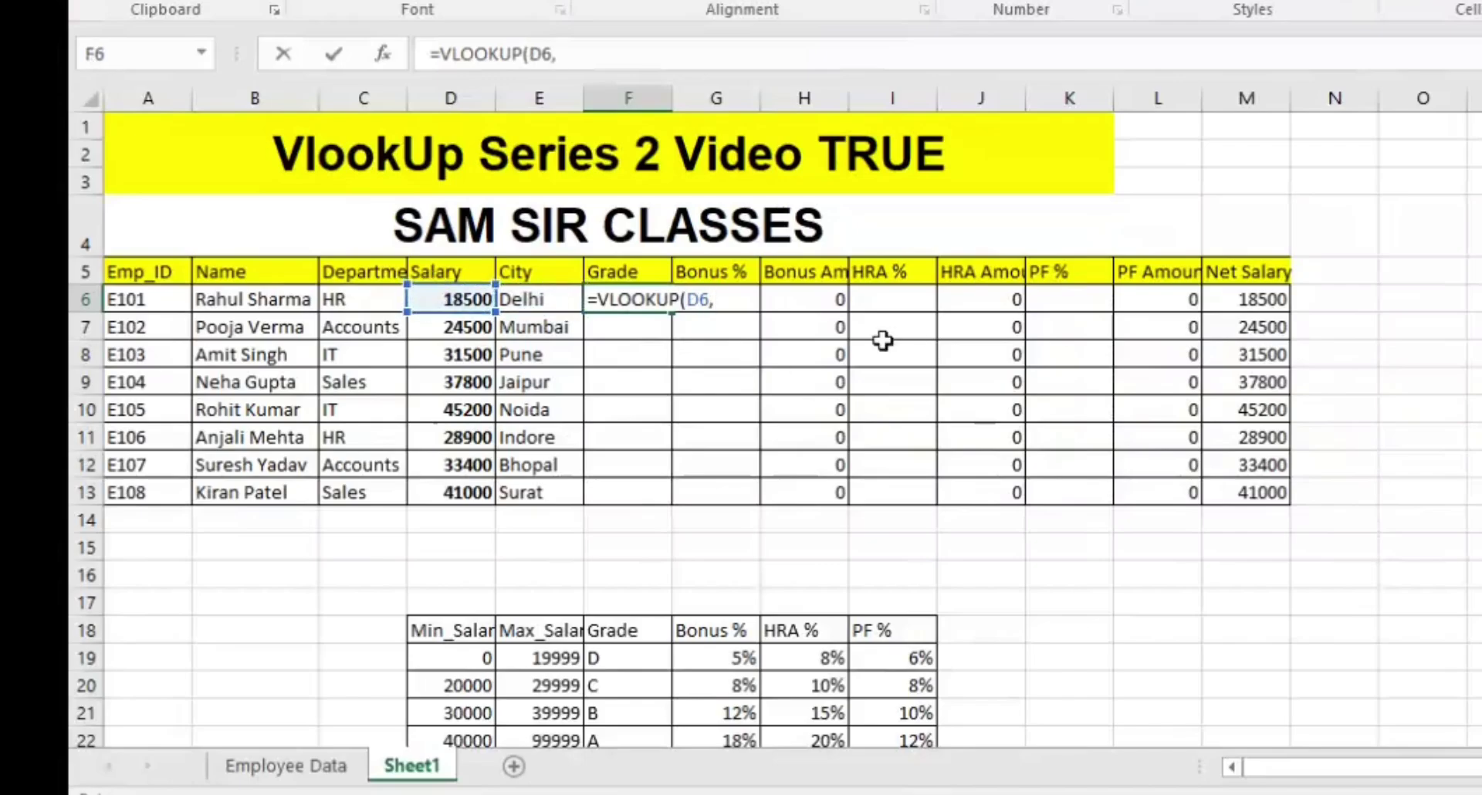
Complete the Grade formula in F6 with table array D18:F22, column index 3 and TRUE for approximate match
left_click(468, 632)
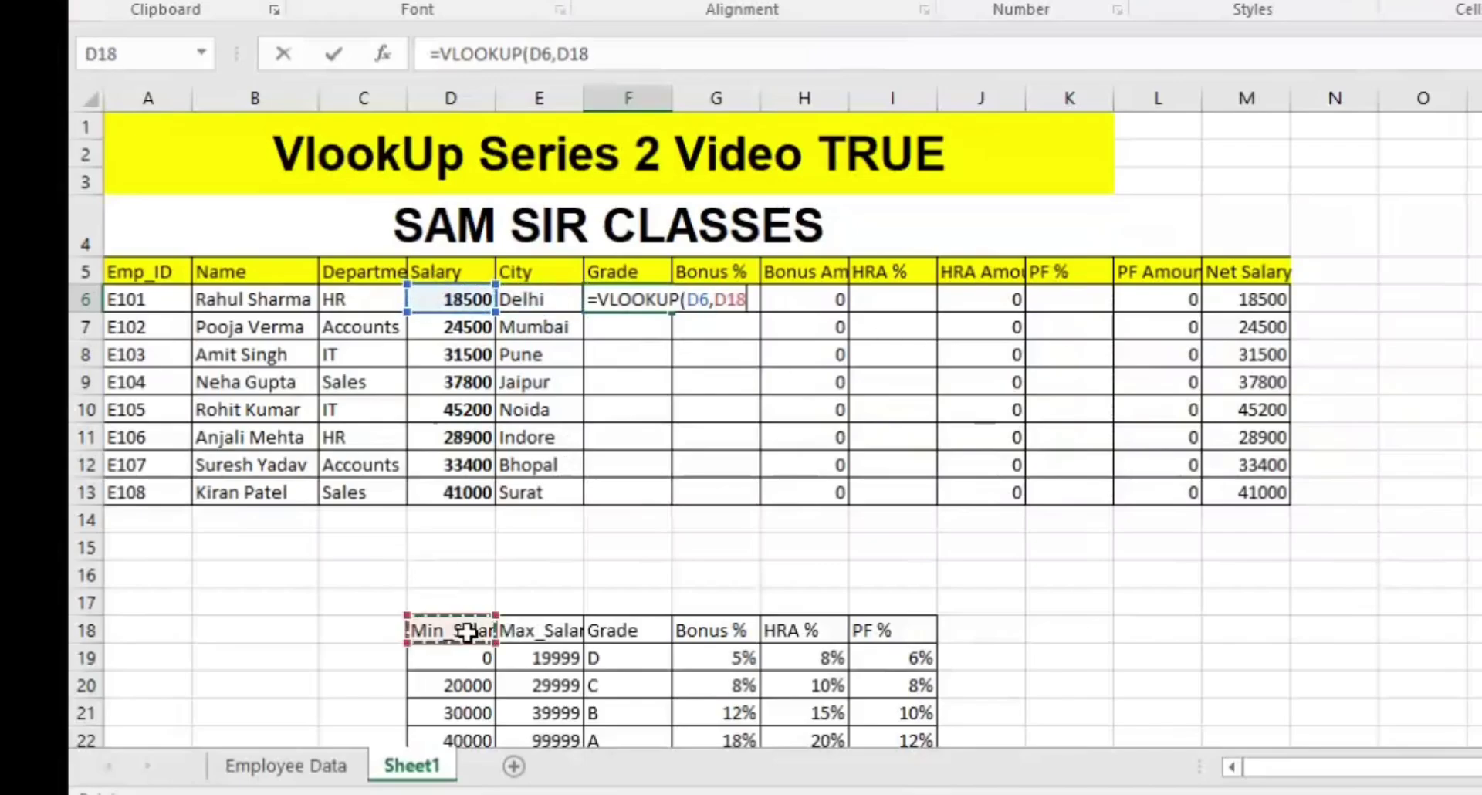
key("shift+Down")
key("shift+Down")
key("shift+Down")
key("shift+Down")
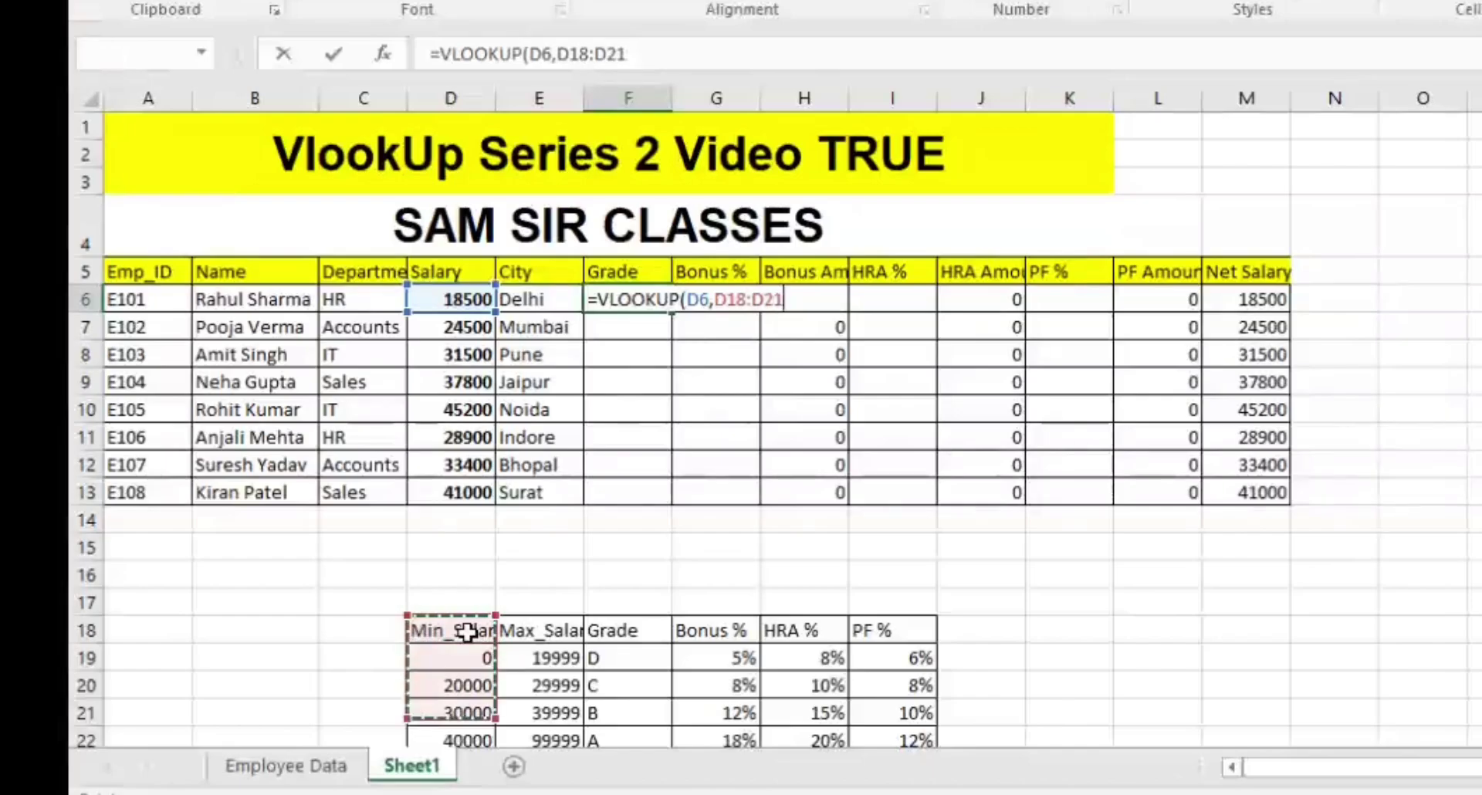
key("shift+Right")
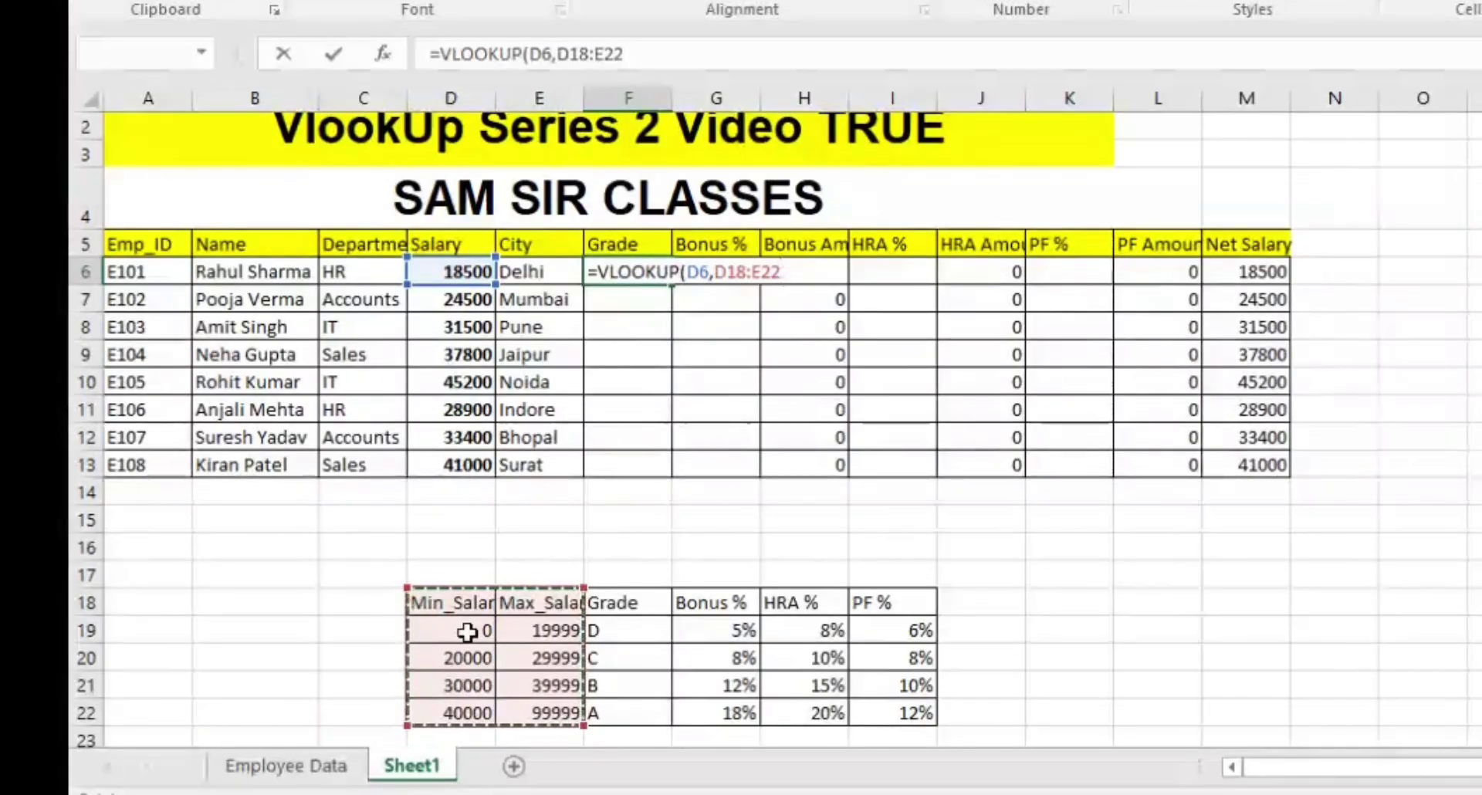
key("shift+Right")
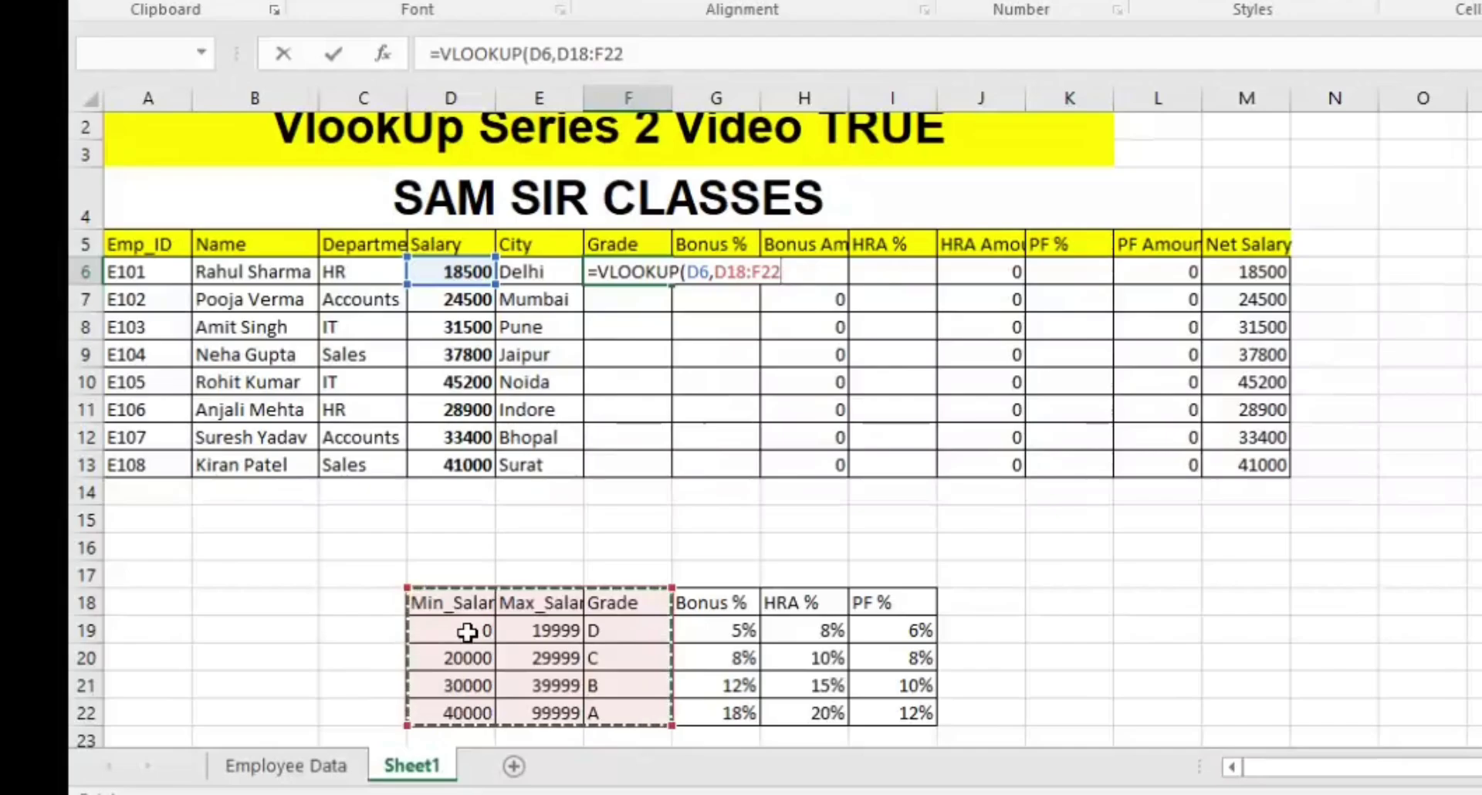
type(",")
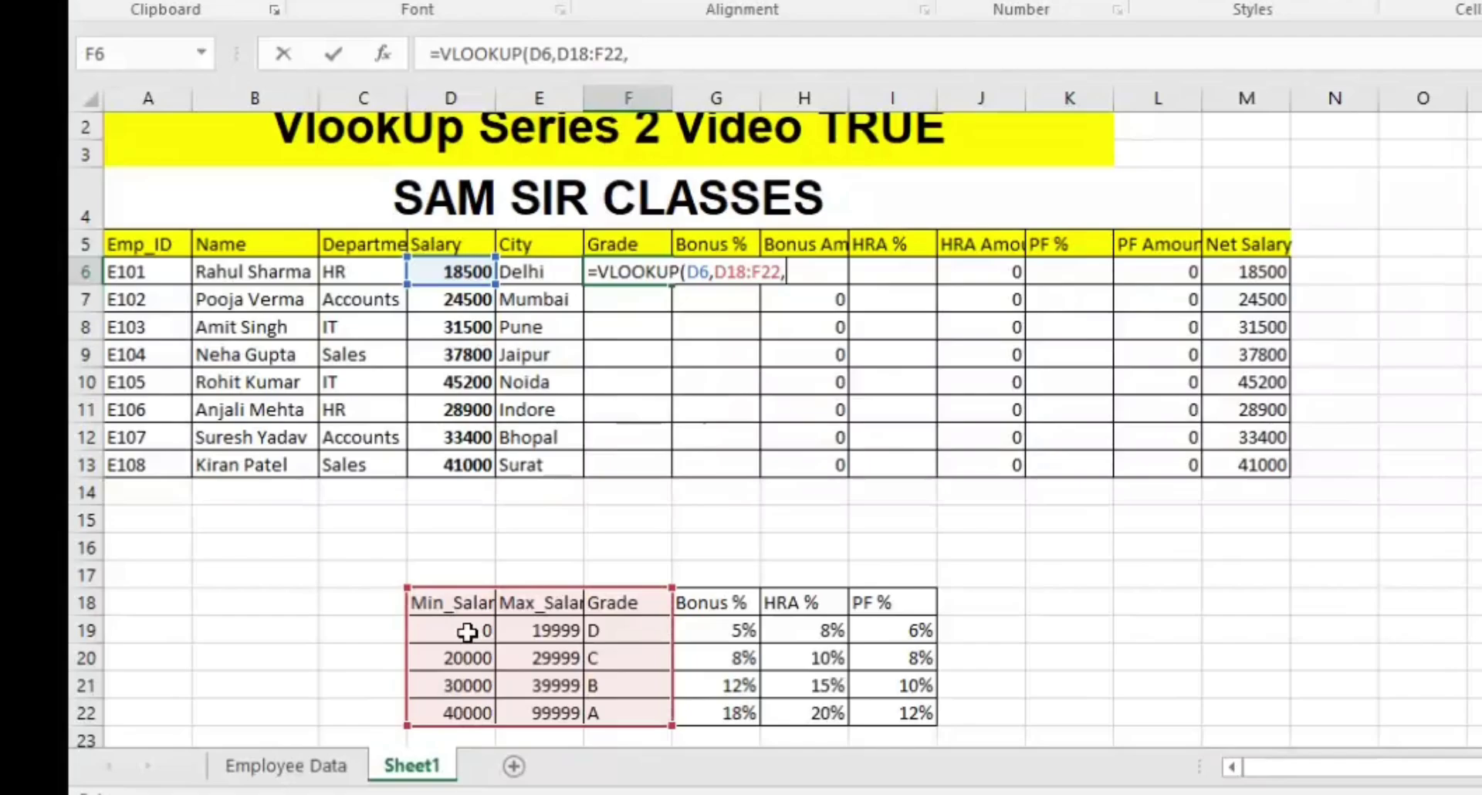
type("3,")
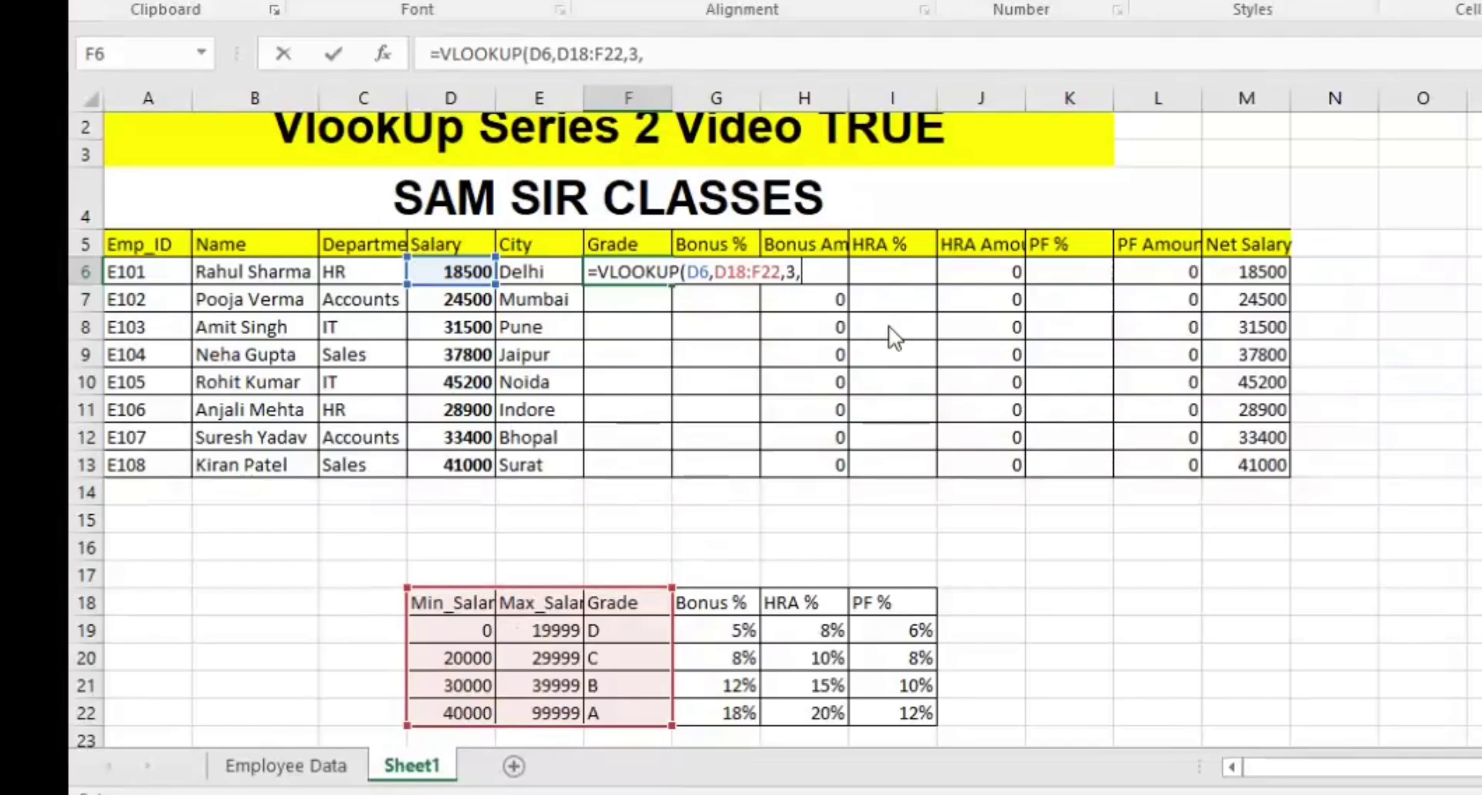
type("TRUE")
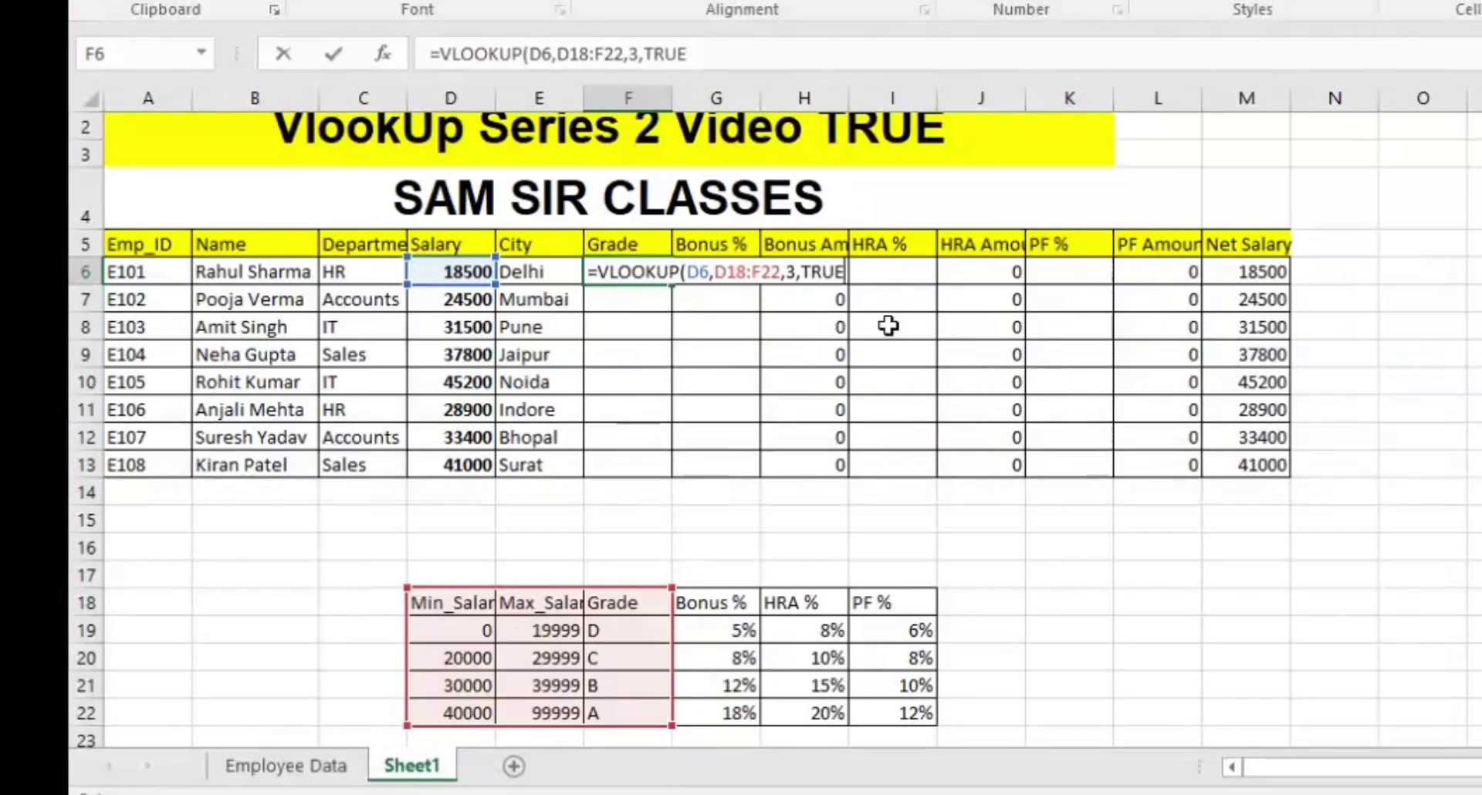
key("Return")
key("Up")
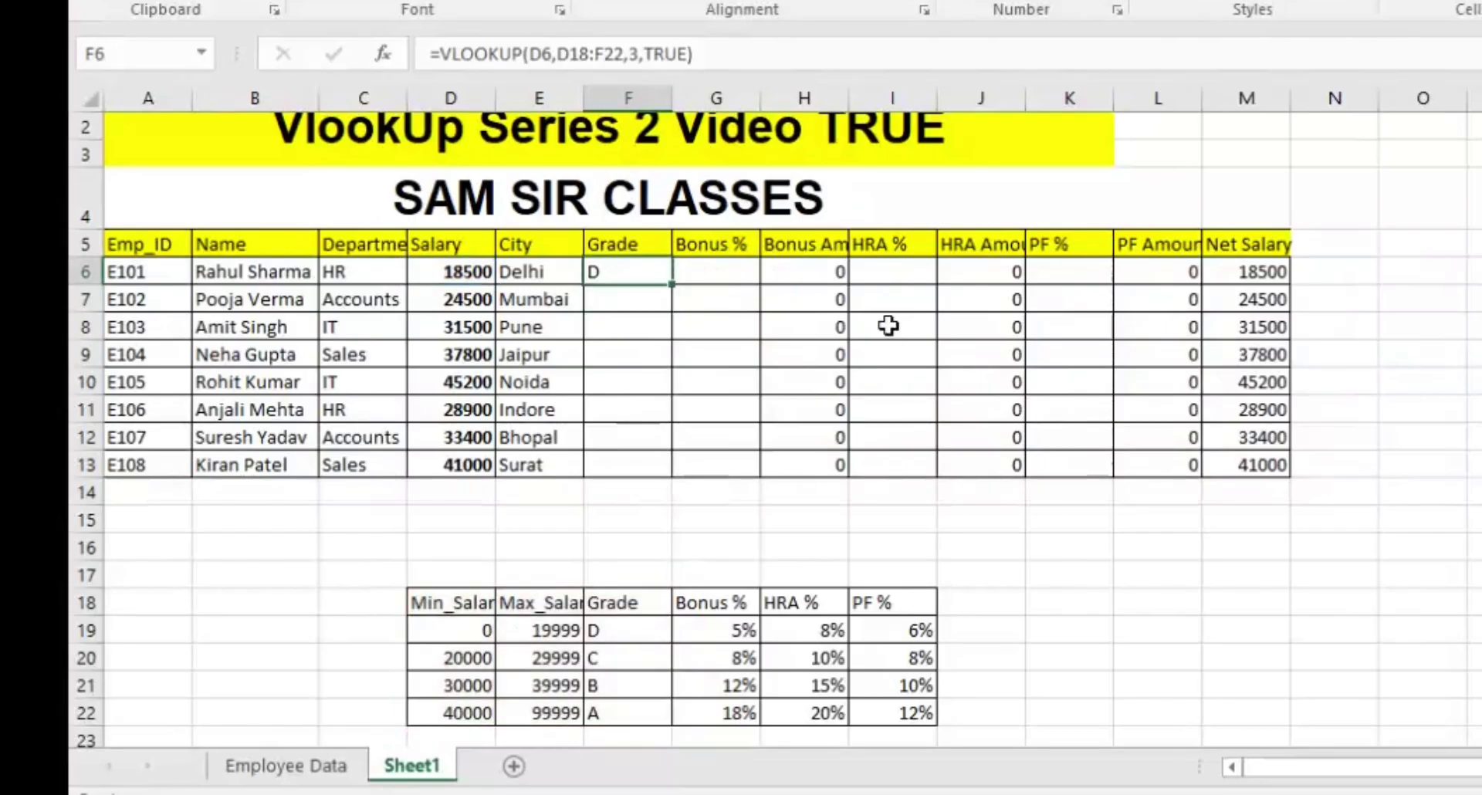
Start a VLOOKUP formula in Bonus % cell G6 with salary cell D6 as the lookup value
key("Right")
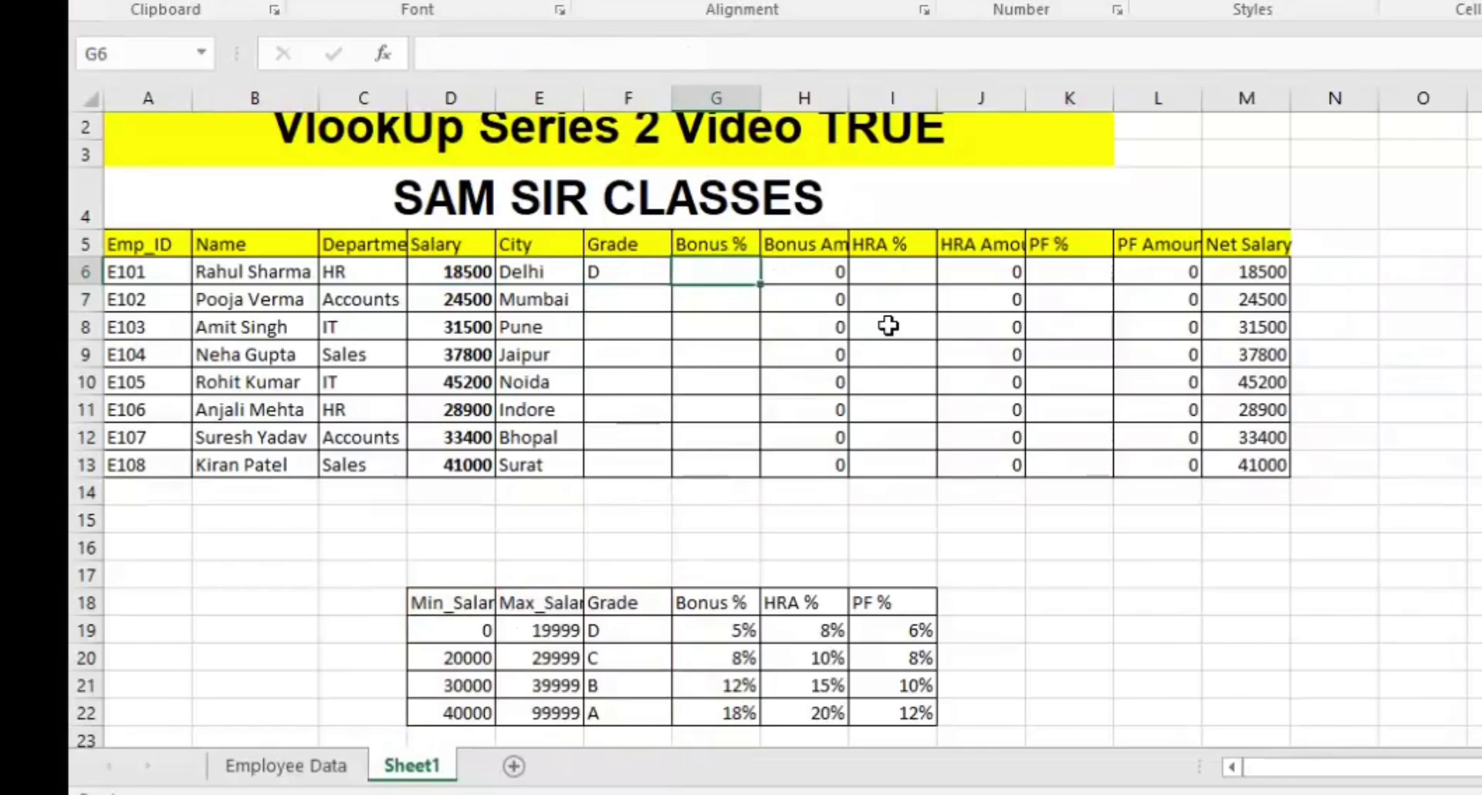
key("Left")
key("Right")
type("=VLOOKUP(")
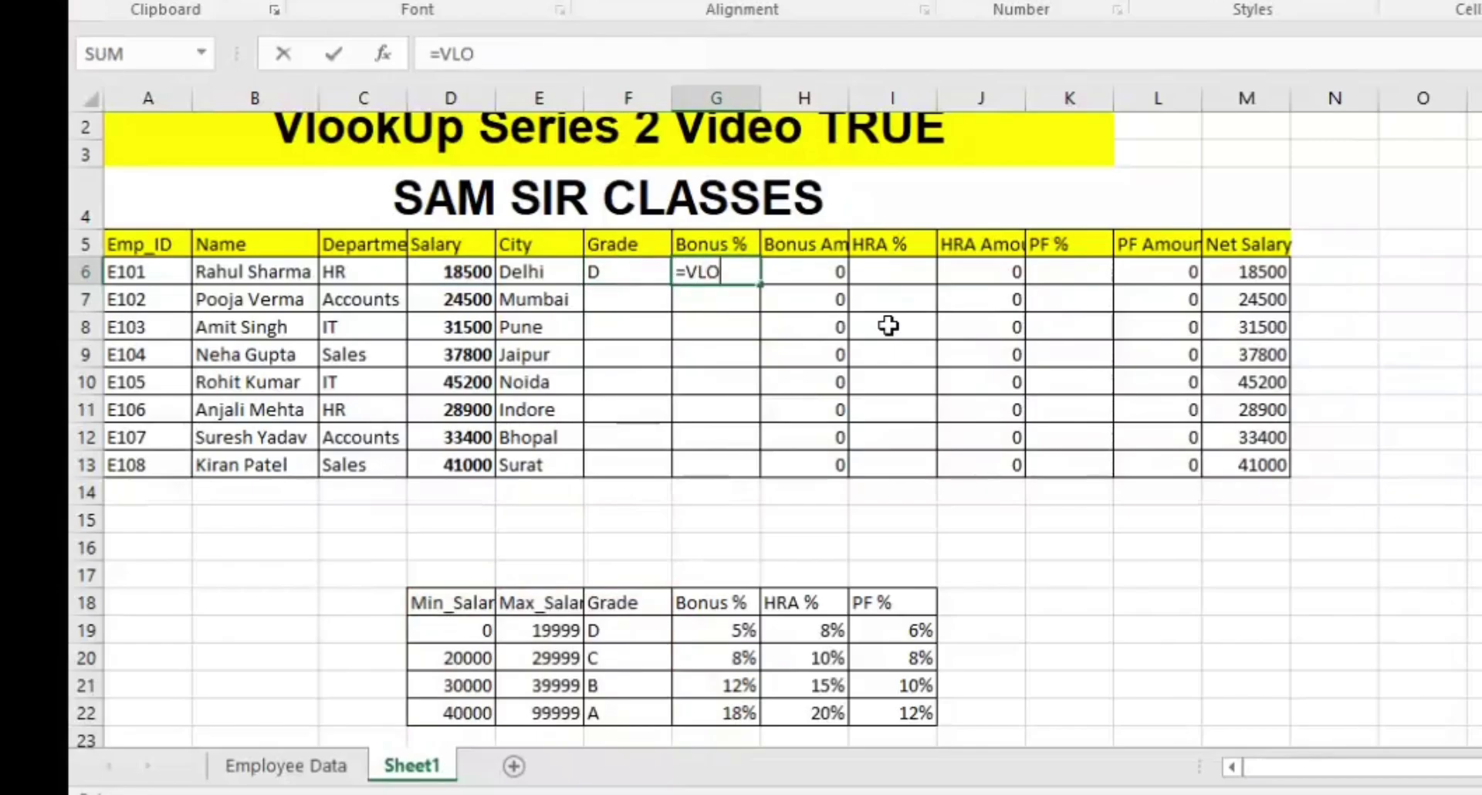
key("Left")
key("Left")
key("Left")
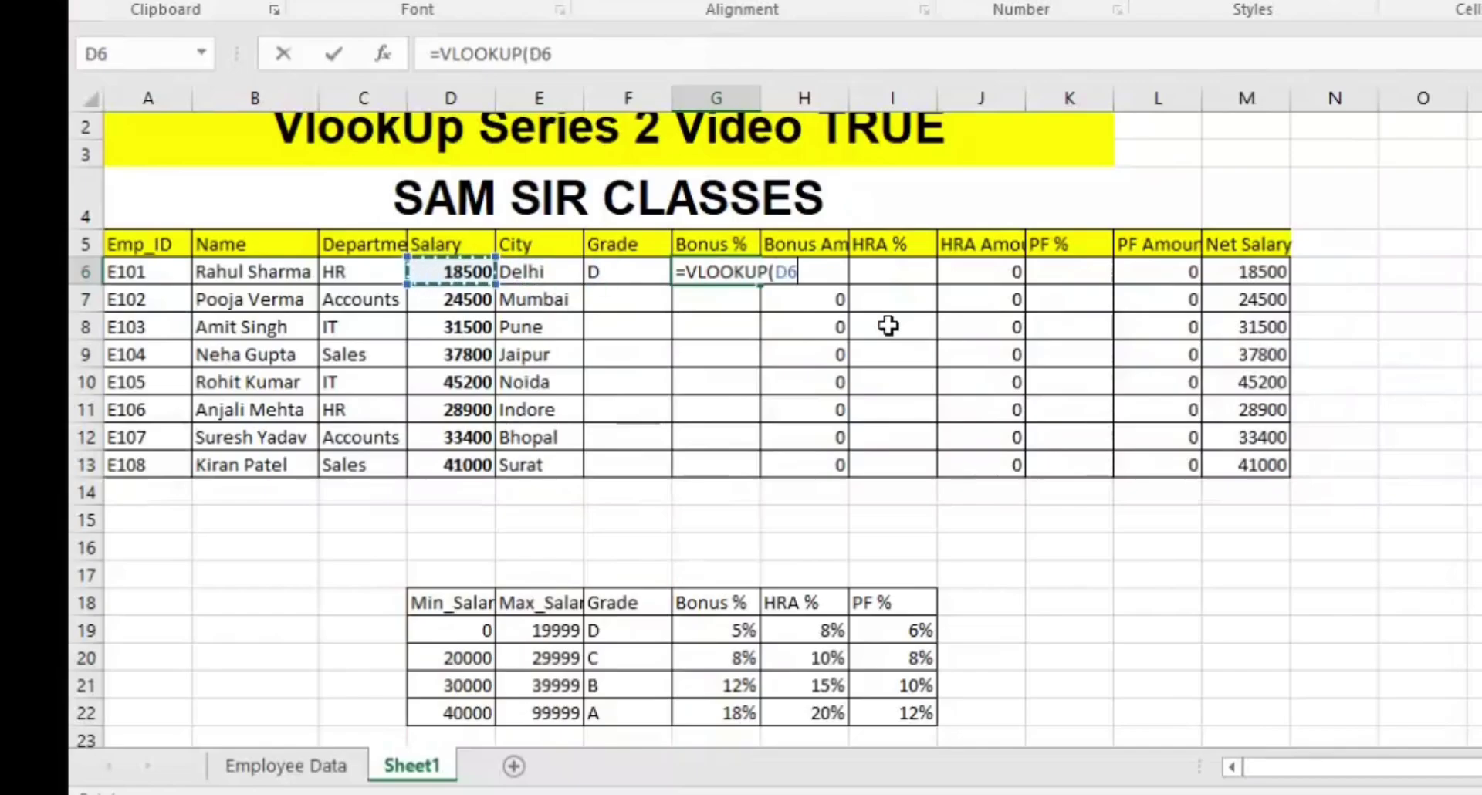
type(",")
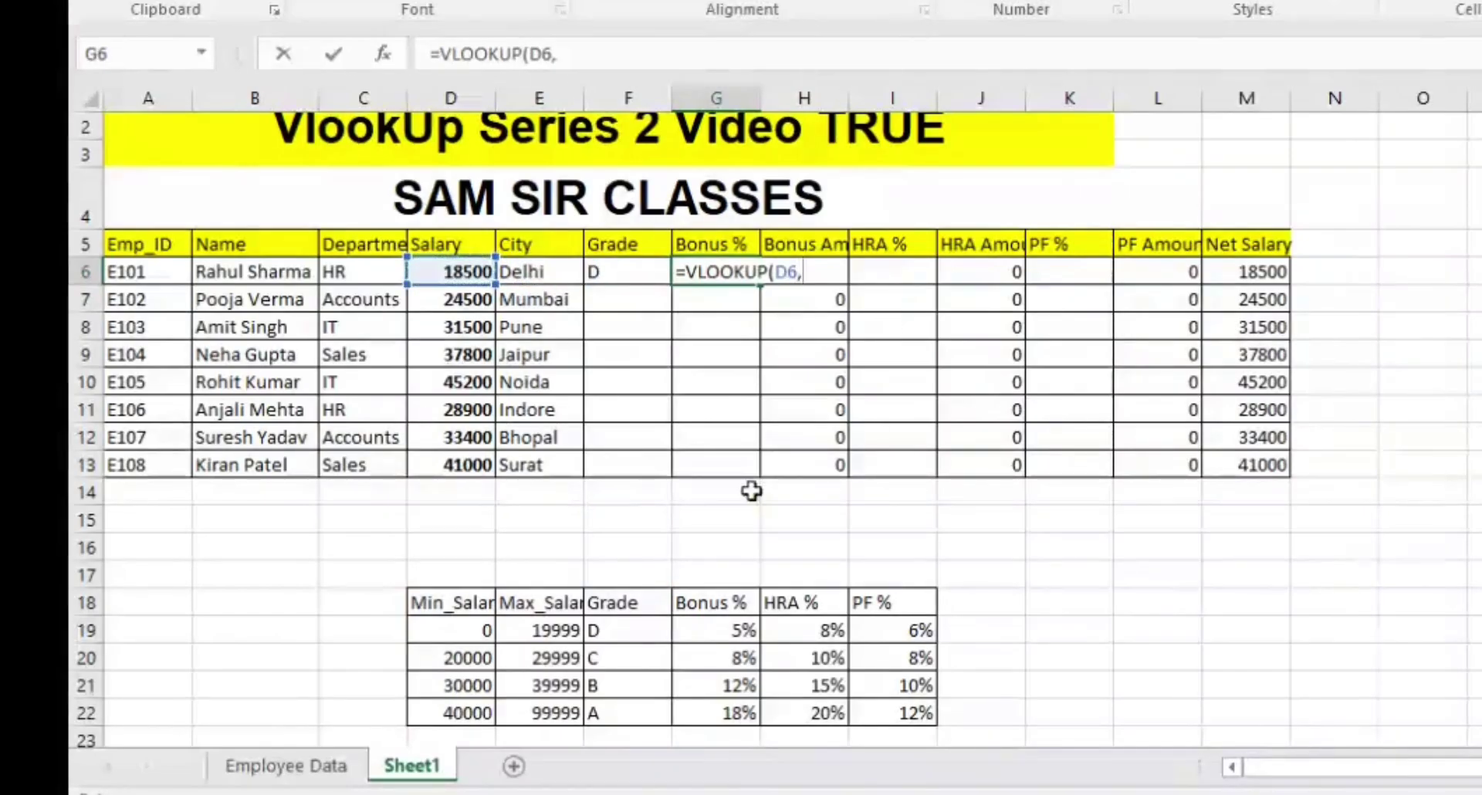
Complete the Bonus % formula in G6 with table array D18:I22, column index 4 and TRUE for approximate match
left_click(465, 605)
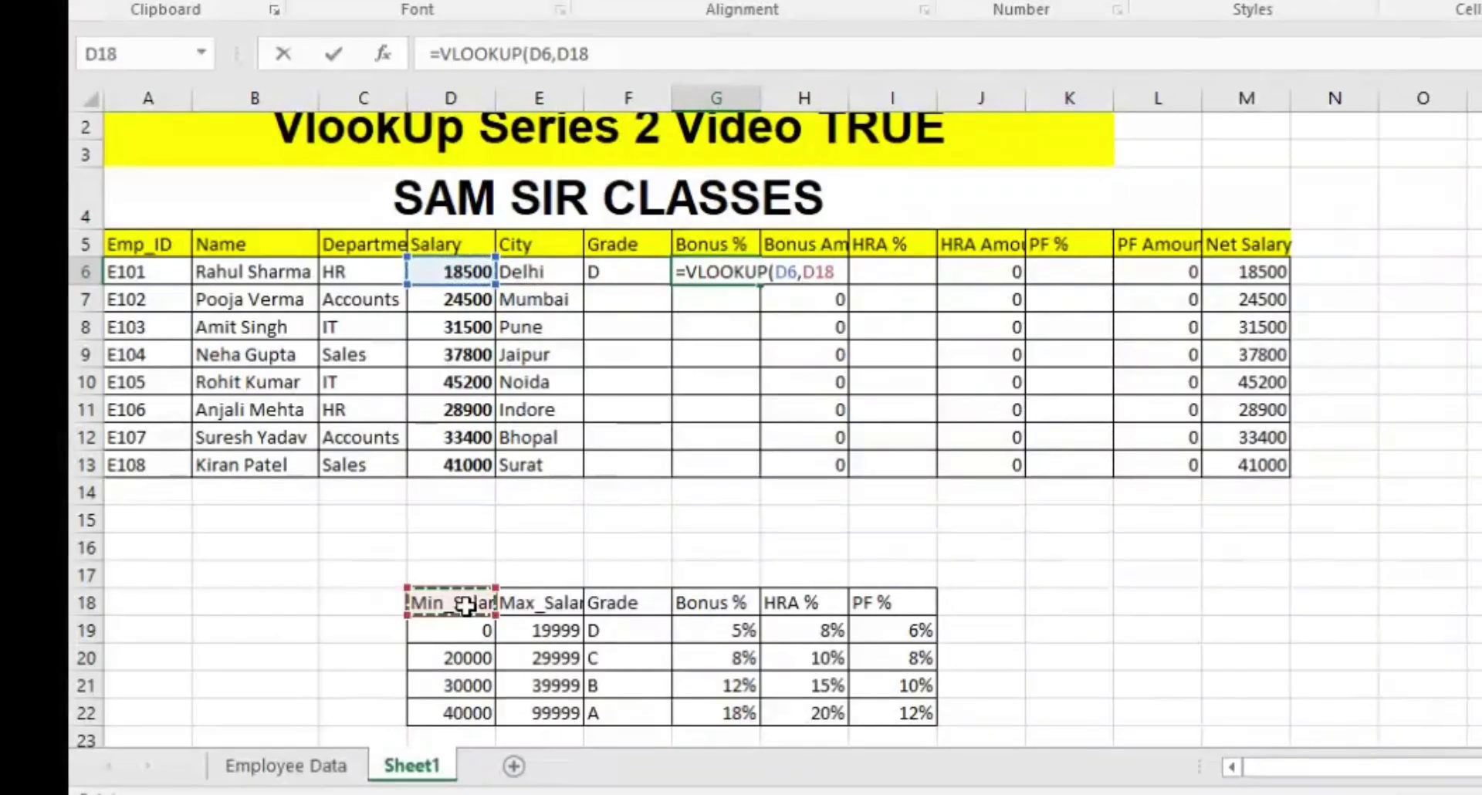
key("ctrl+shift+Right")
key("ctrl+shift+Down")
type(",")
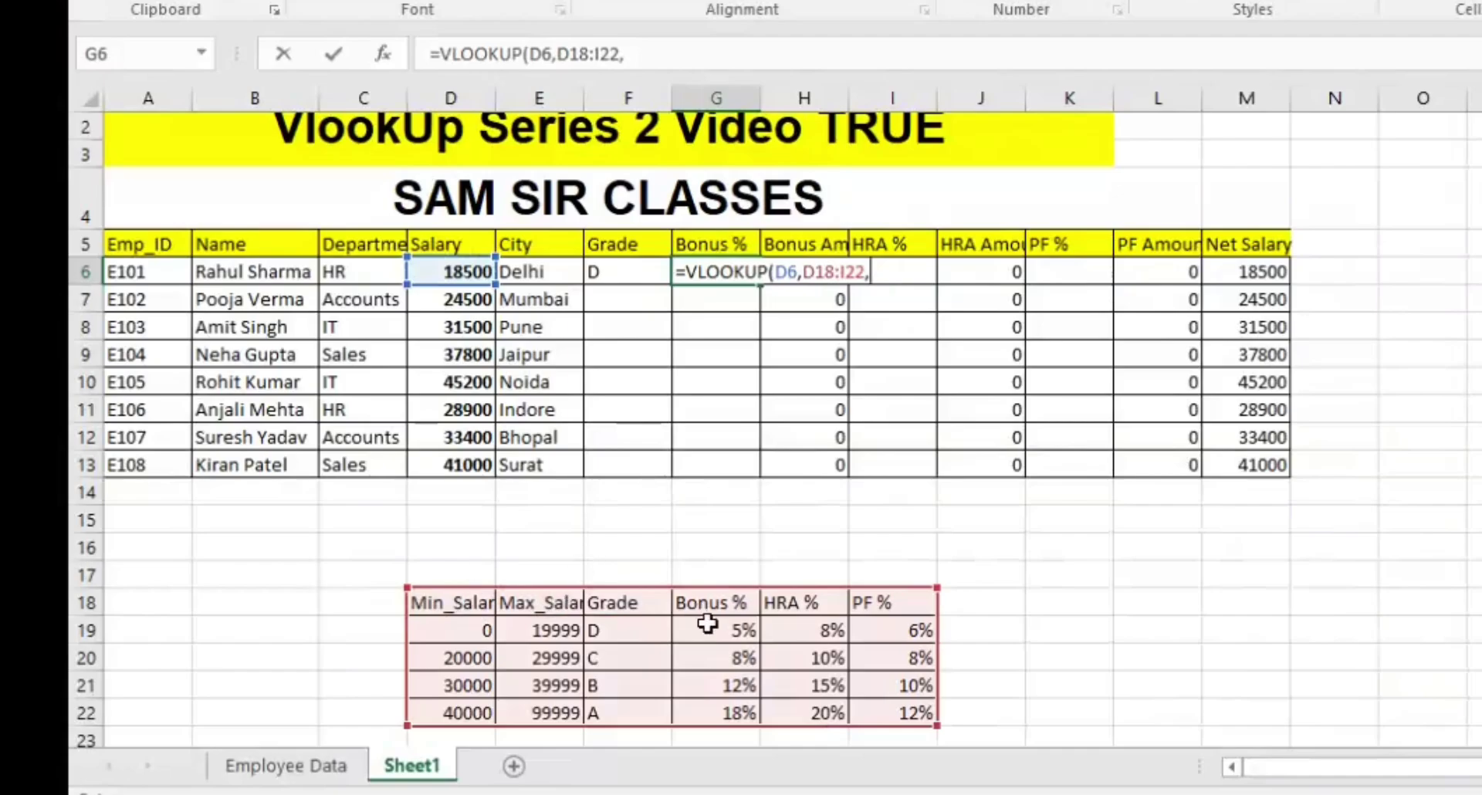
type("4,")
left_click(1015, 326)
type("TRUE")
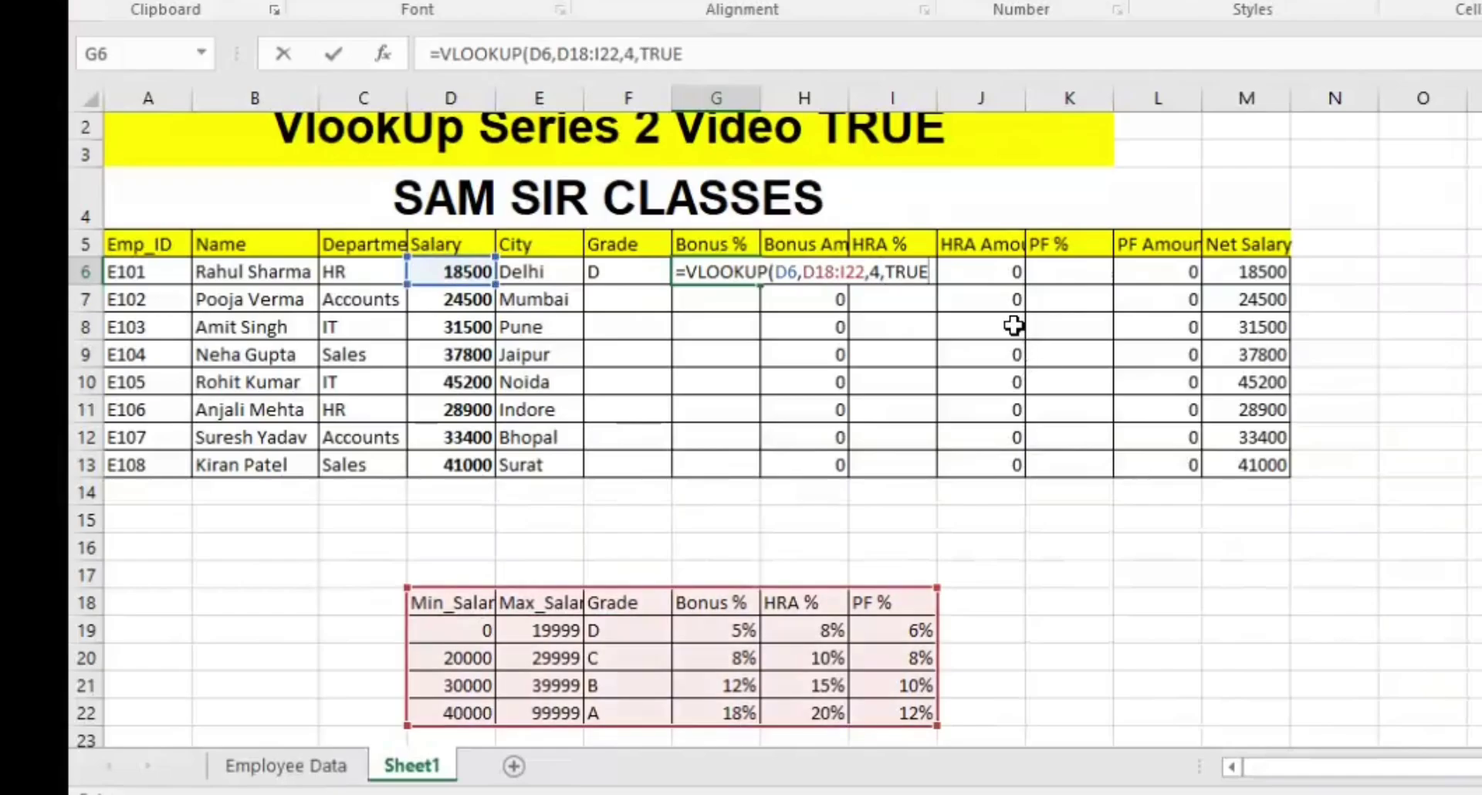
type(")")
key("Return")
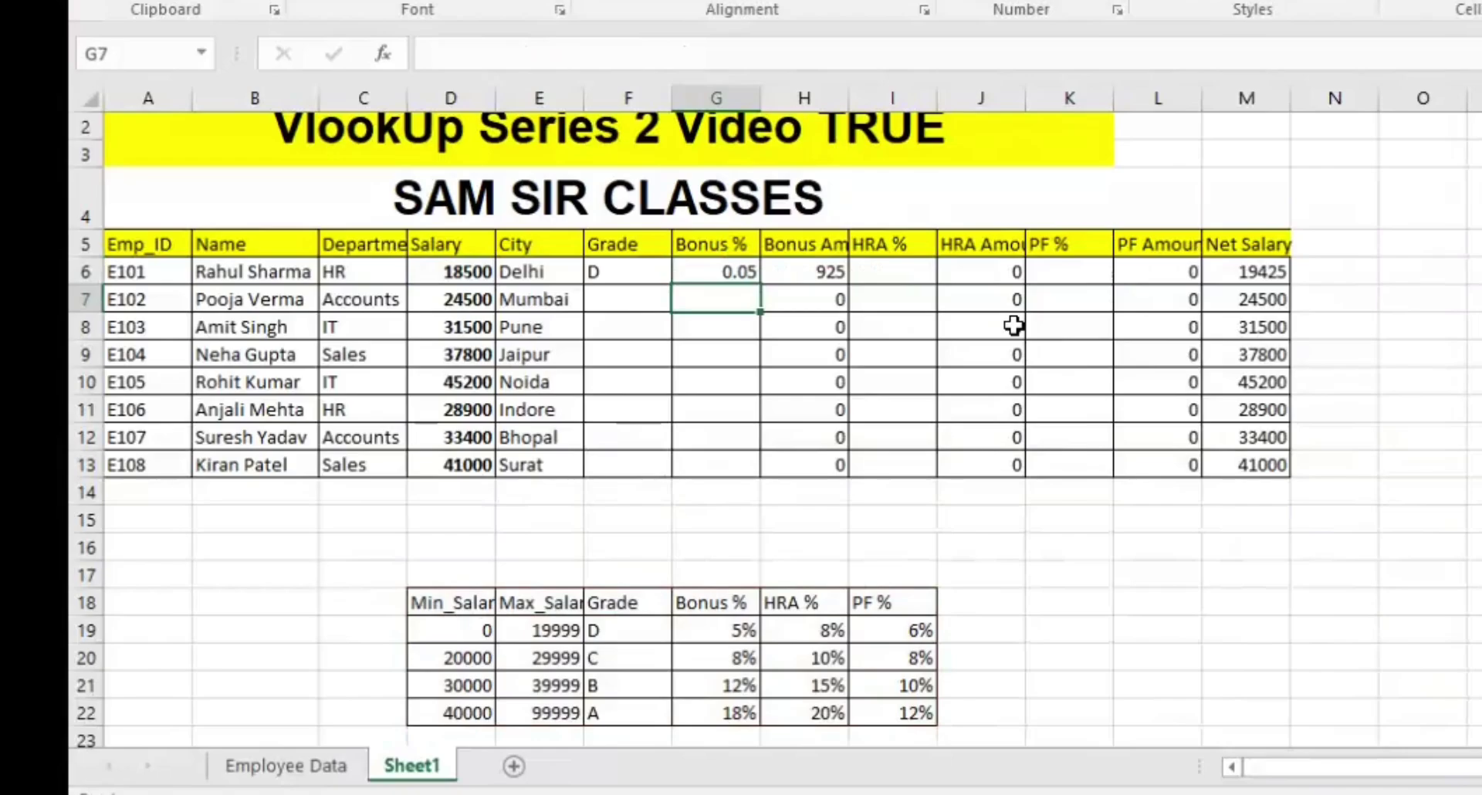
Set the first employee's salary in D6 to 17500 to test the lookup formulas
key("Down")
key("Up")
key("Up")
key("Up")
key("Left")
key("Left")
key("Left")
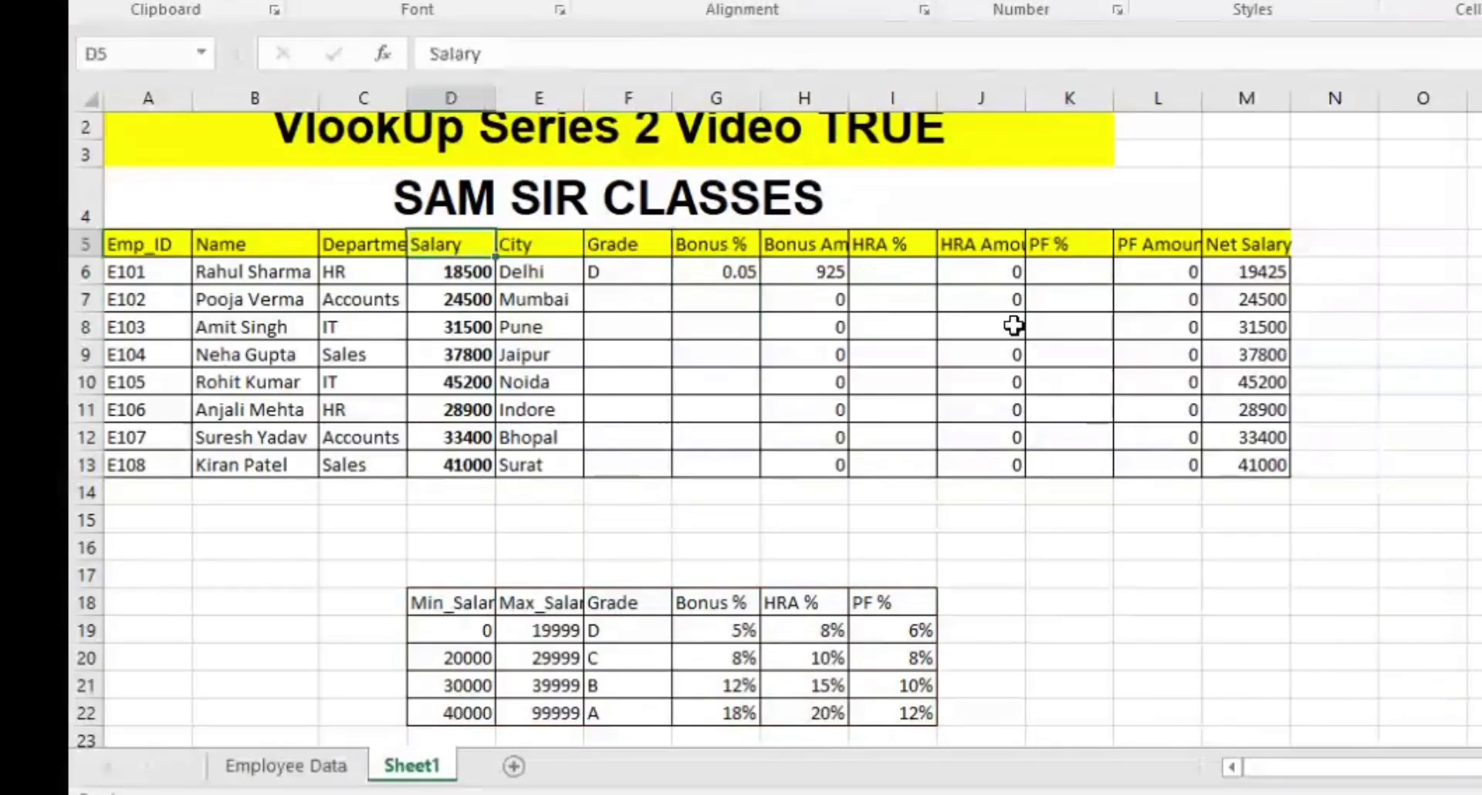
key("Down")
type("17")
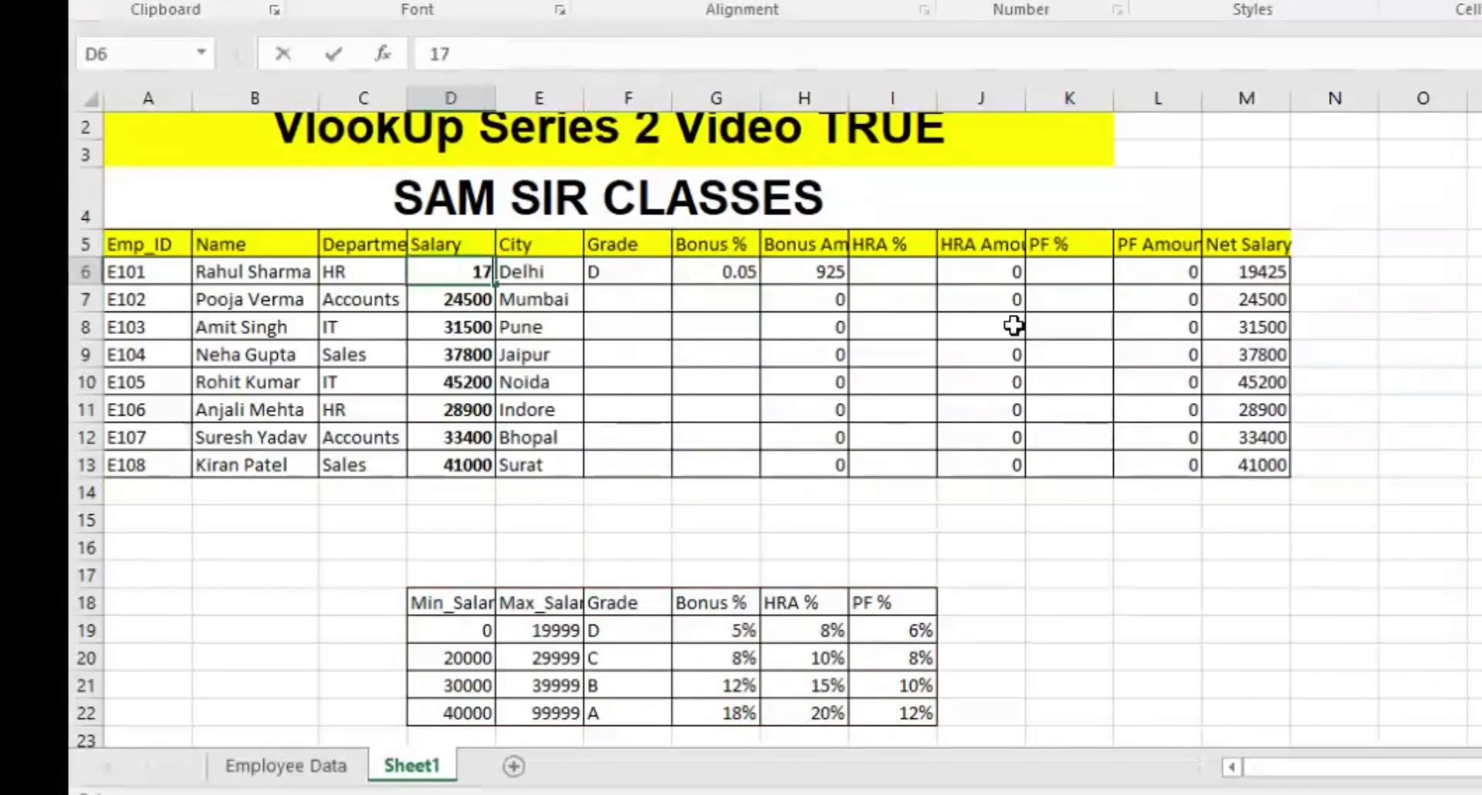
type("500\\")
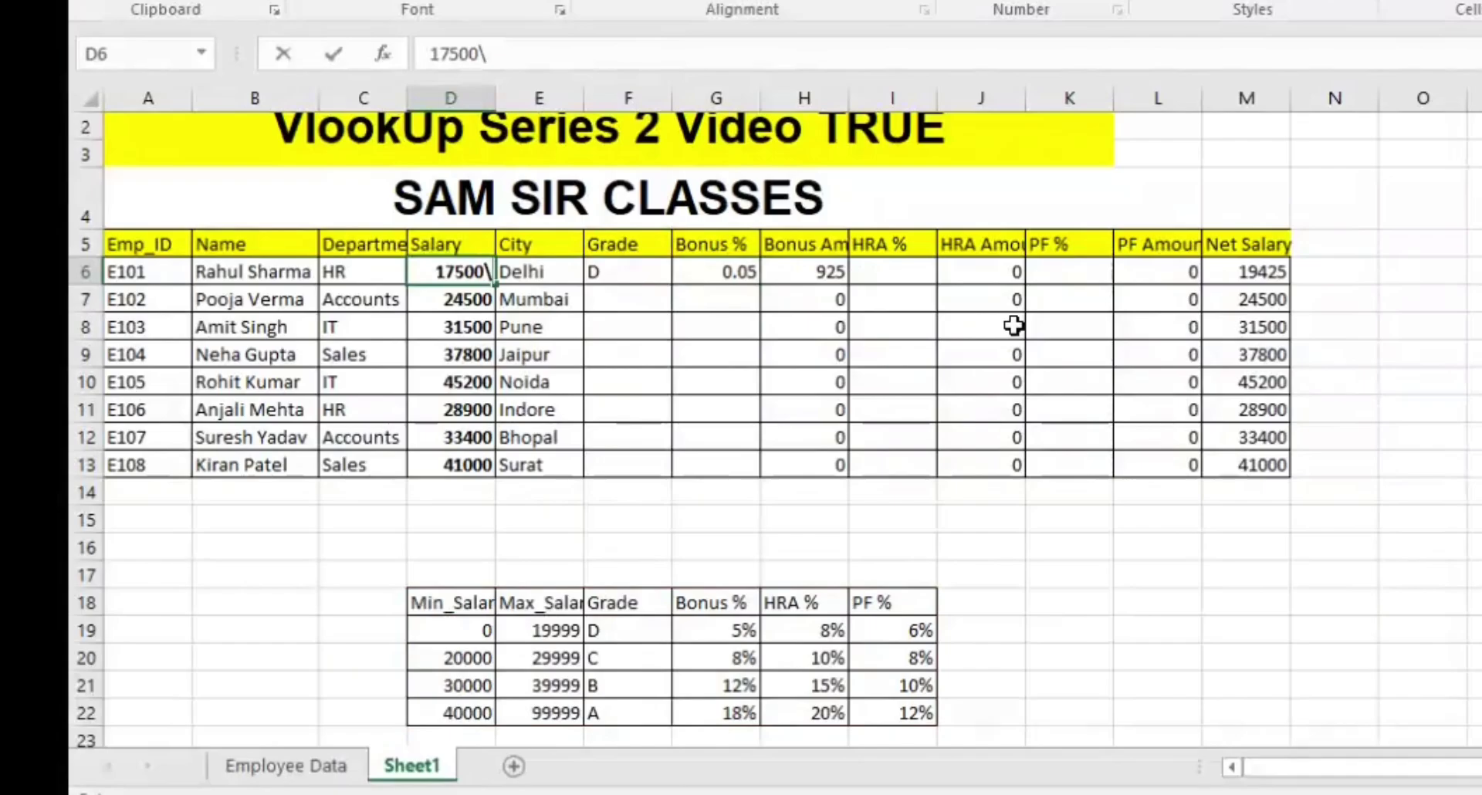
key("BackSpace")
key("Return")
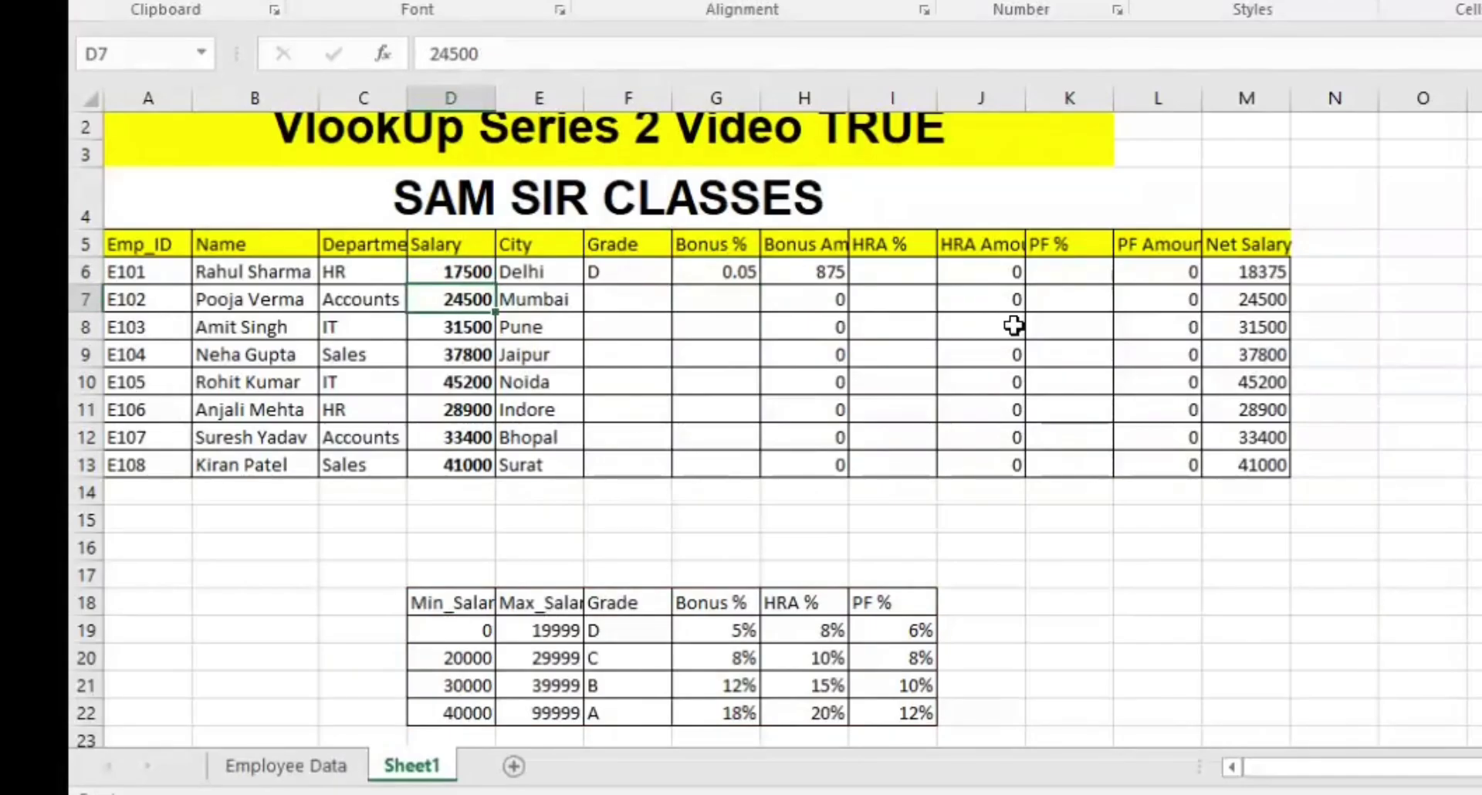
Check the Grade, Bonus % and Bonus Amount cells in row 6 against the changed salary
key("Right")
key("Right")
key("Up")
key("Right")
key("Right")
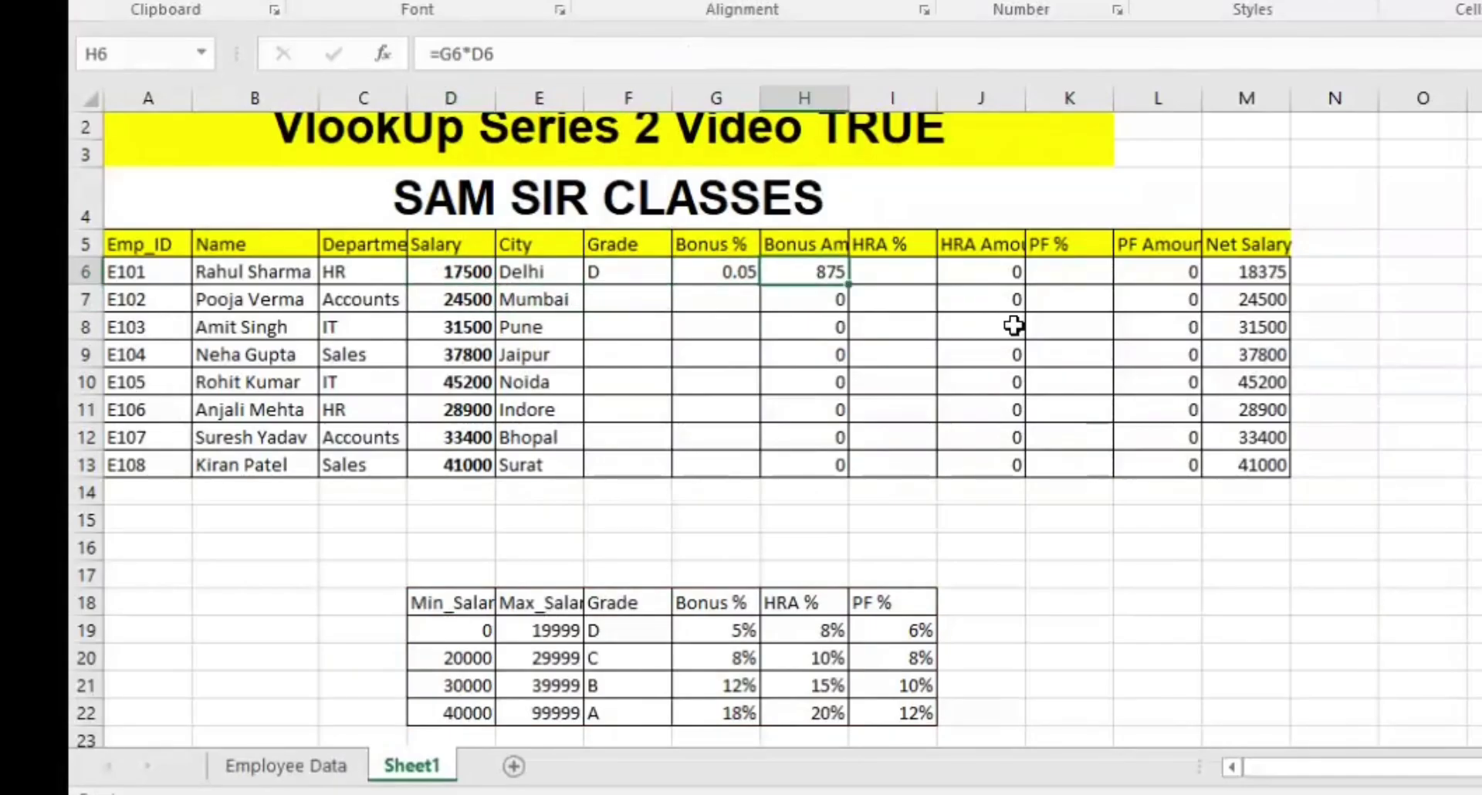
key("Left")
key("Left")
key("Left")
key("Left")
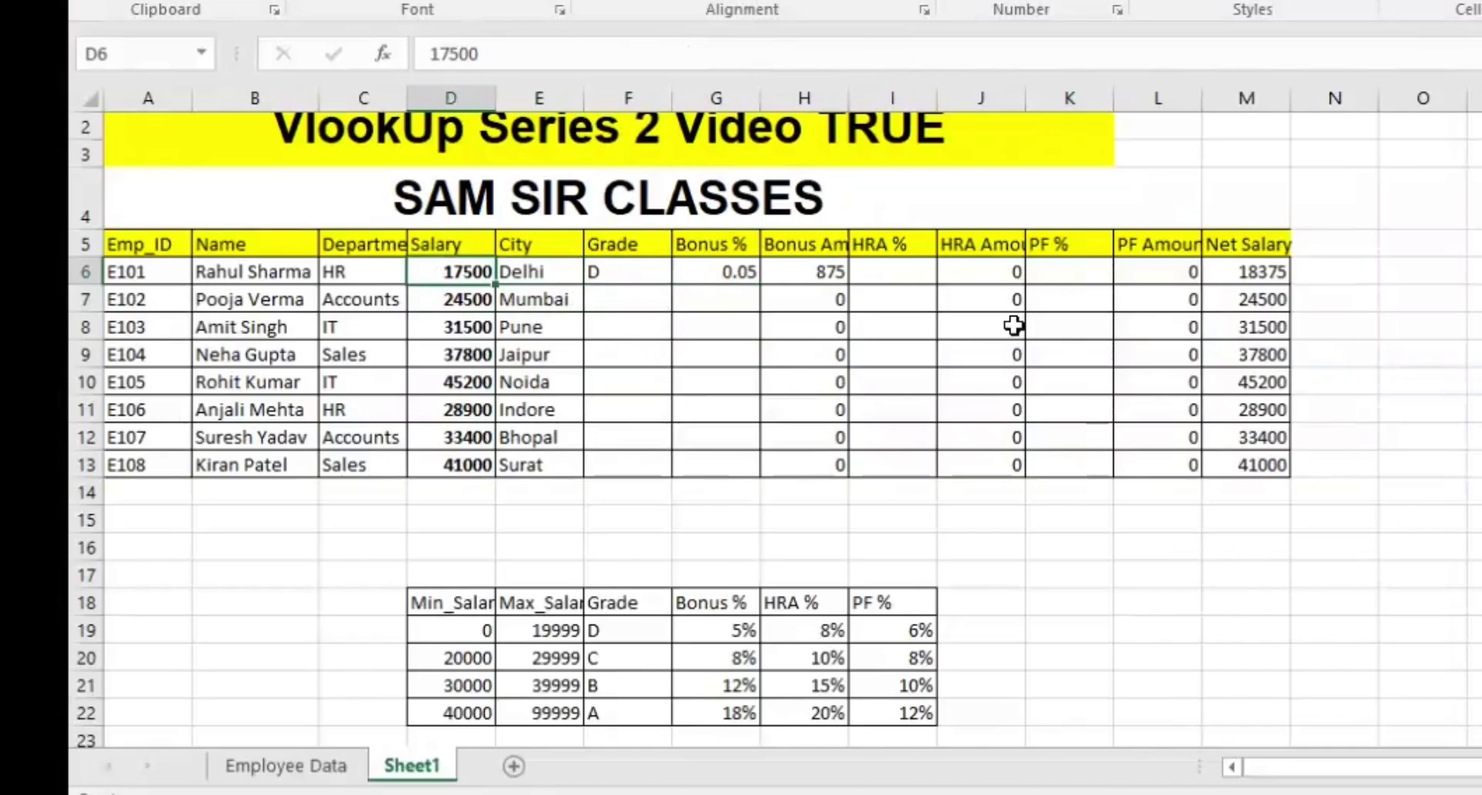
Start a VLOOKUP formula in Grade cell F7 with the second employee's salary cell D7 as the lookup value
key("Down")
key("Up")
key("Down")
key("Right")
key("Right")
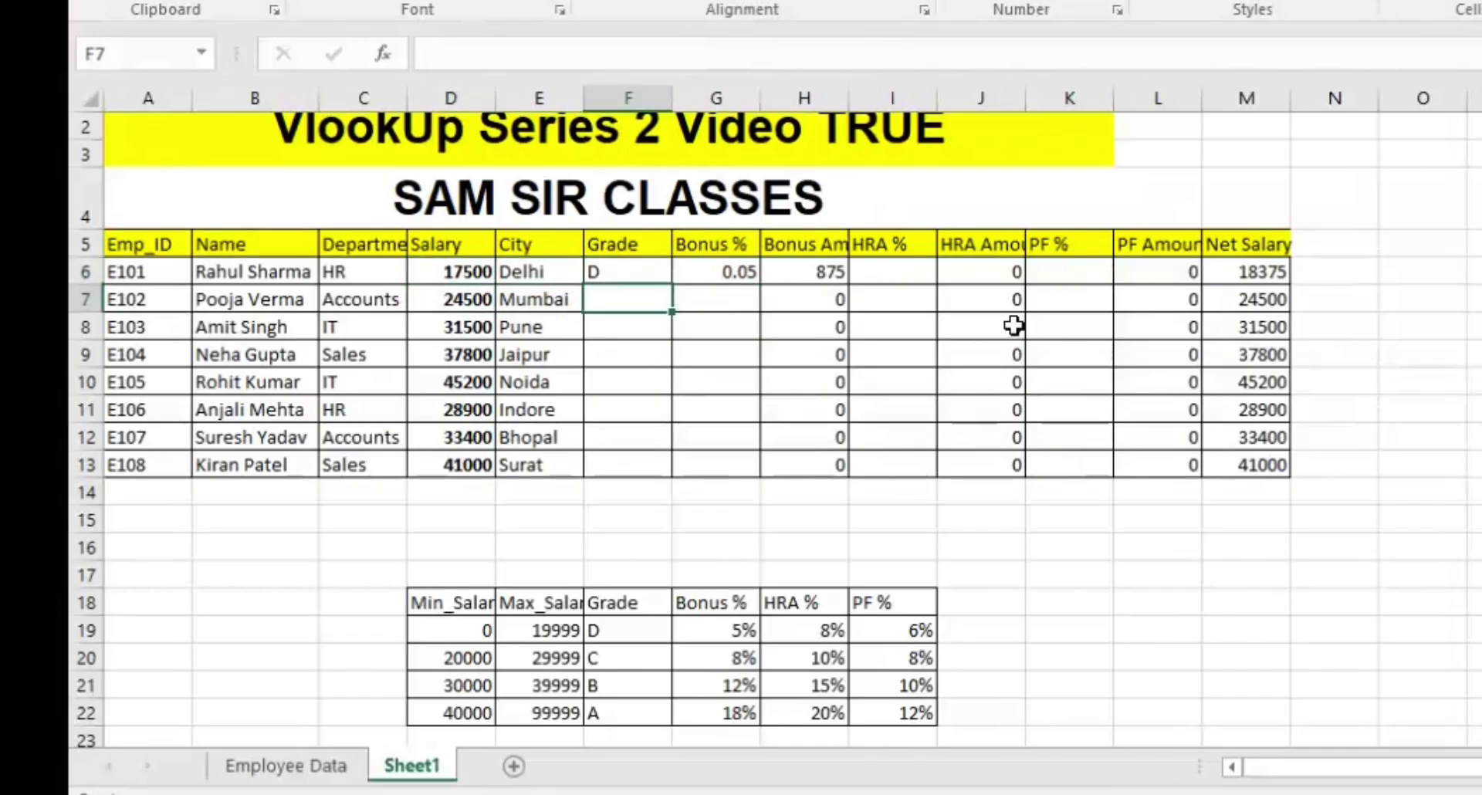
type("=VL")
key("Tab")
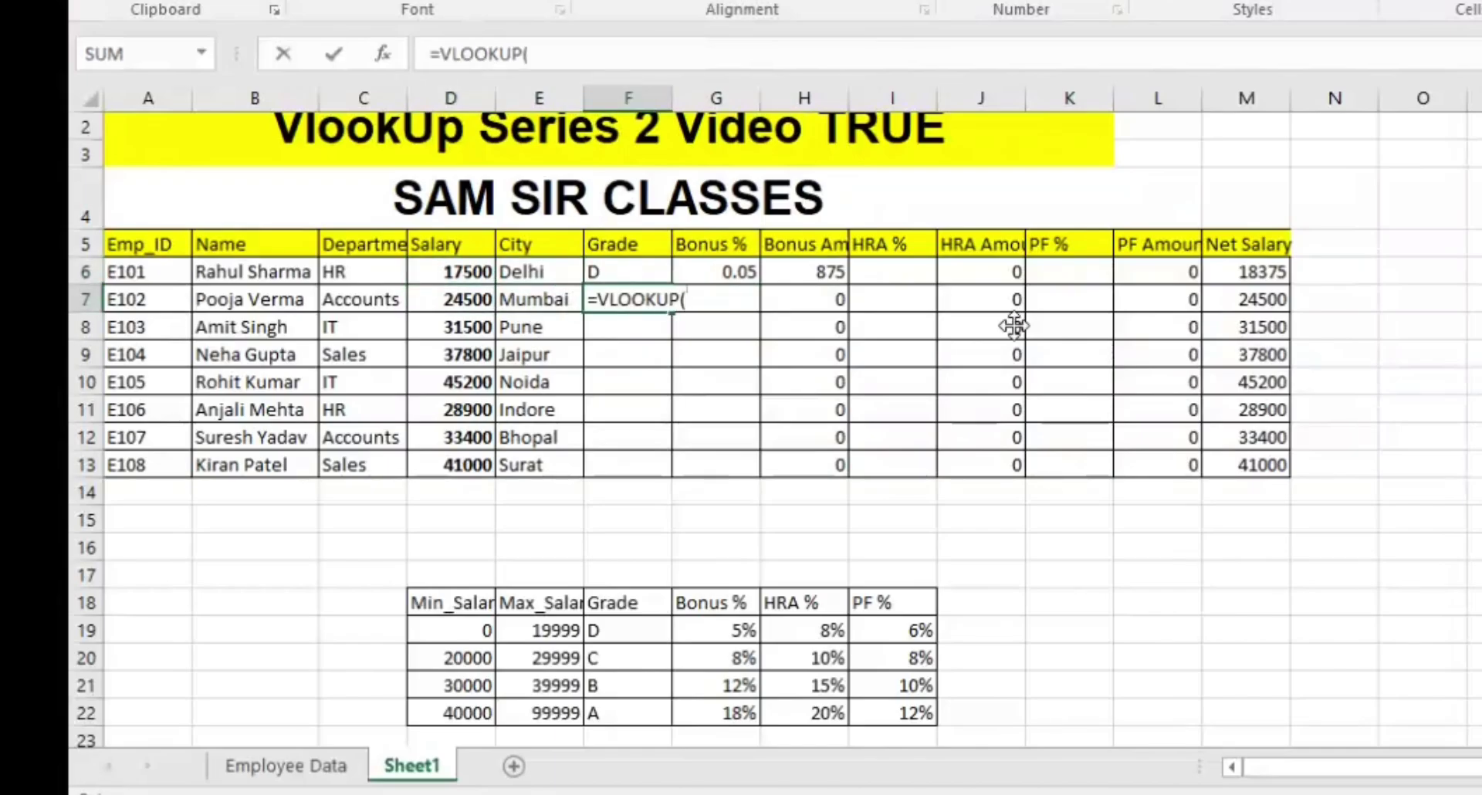
key("Left")
key("Left")
type(",")
Set the salary slab table D18:I22, including its header row, as the table array of the F7 formula
key("Down")
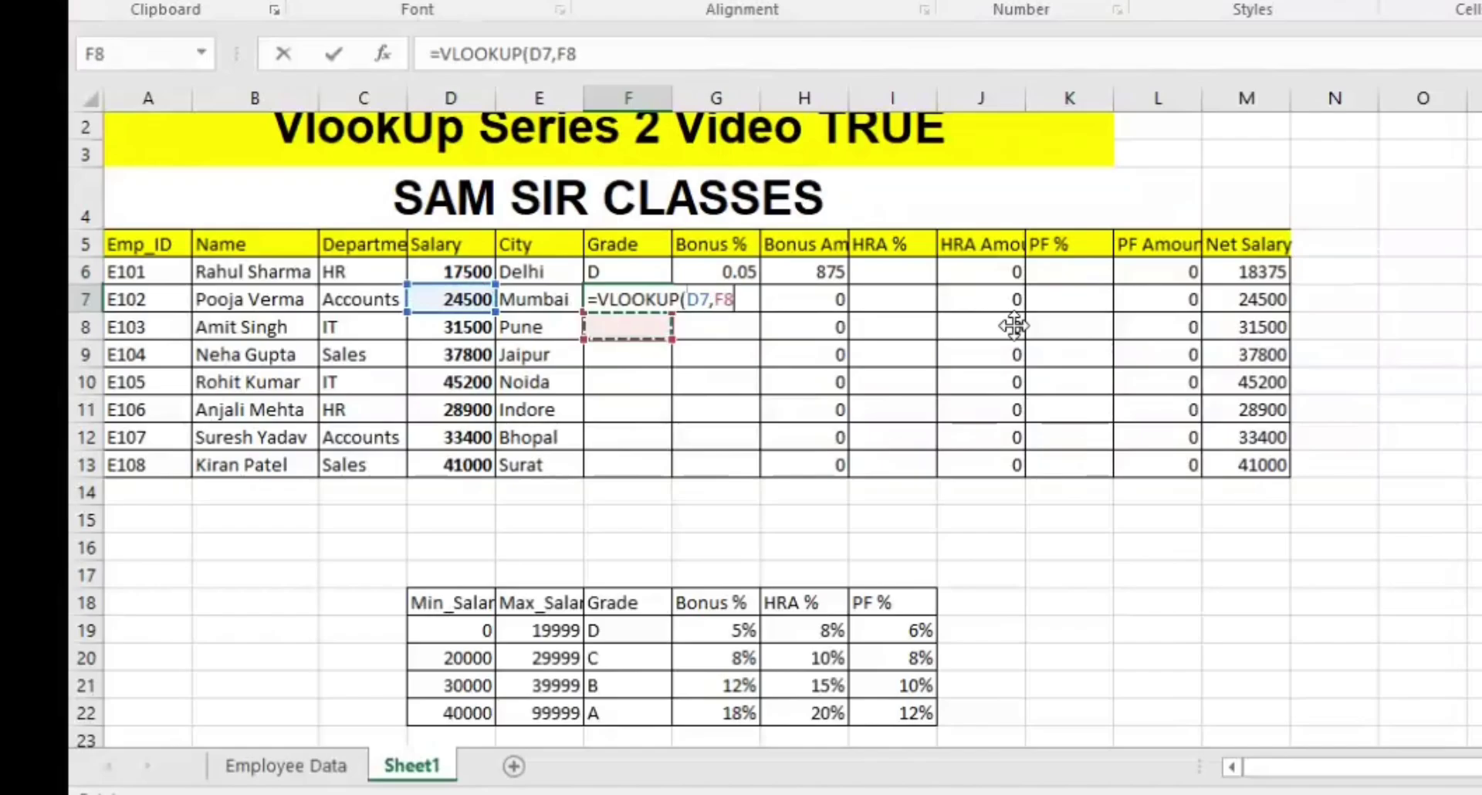
key("Down")
key("Down")
key("Down")
key("Down")
key("Down")
key("Down")
key("Down")
key("Down")
key("Left")
key("Left")
key("Down")
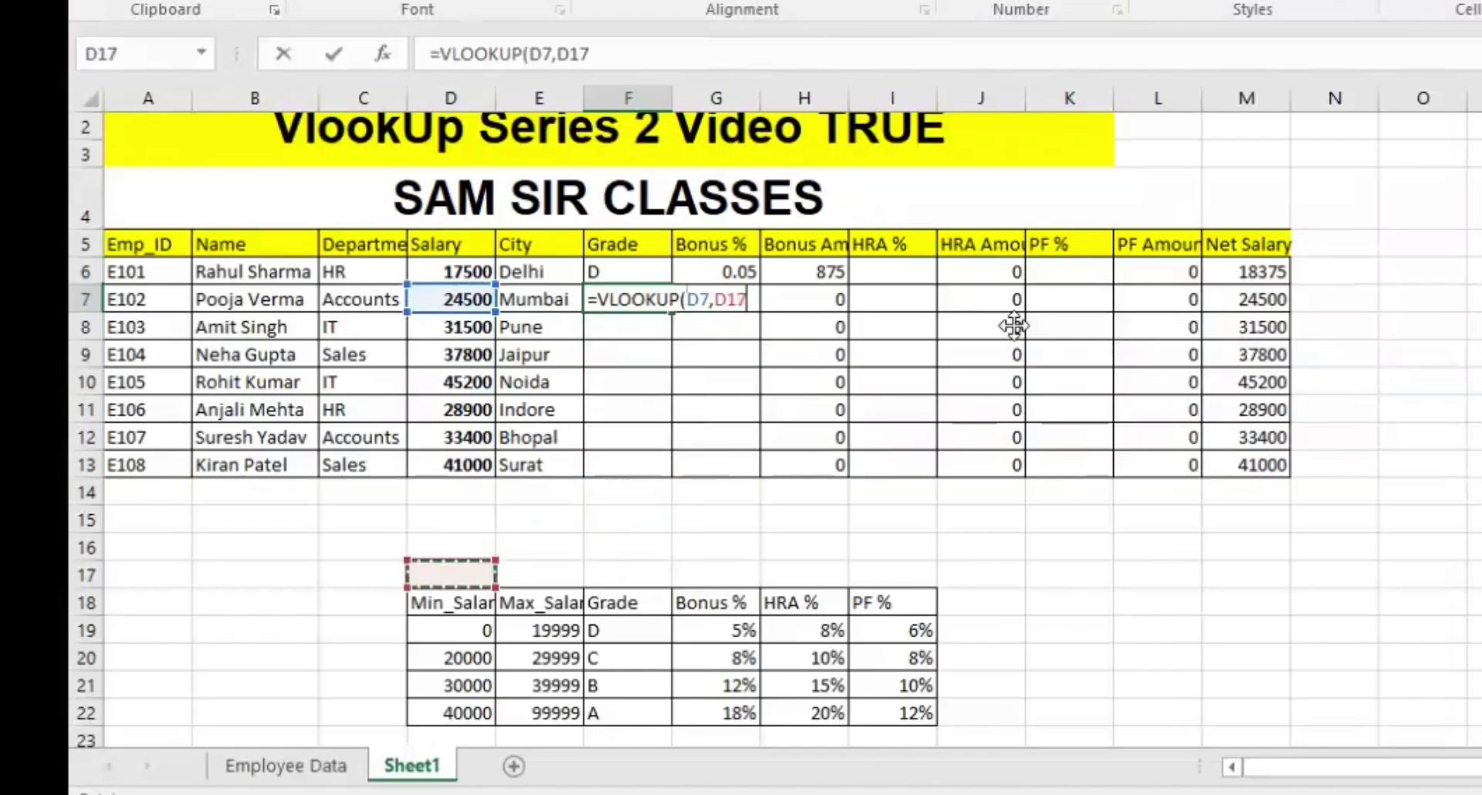
key("Down")
key("shift+Right")
key("shift+Right")
key("shift+Right")
key("shift+Right")
key("shift+Right")
key("shift+Down")
key("shift+Down")
key("shift+Down")
key("shift+Down")
type(",")
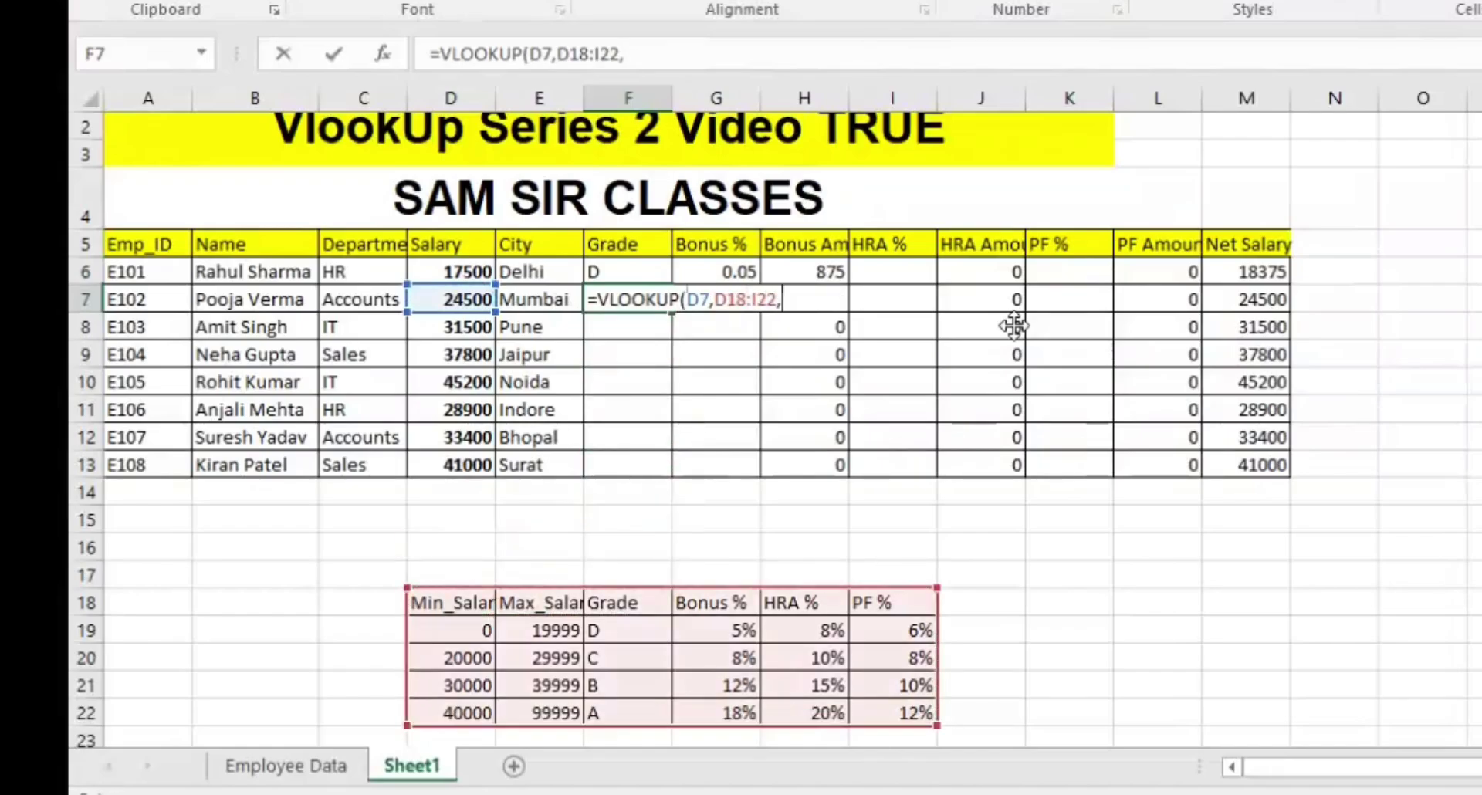
Complete the Grade formula in F7 with column index 3 and FALSE for exact match, and make the cell bold
type("3,")
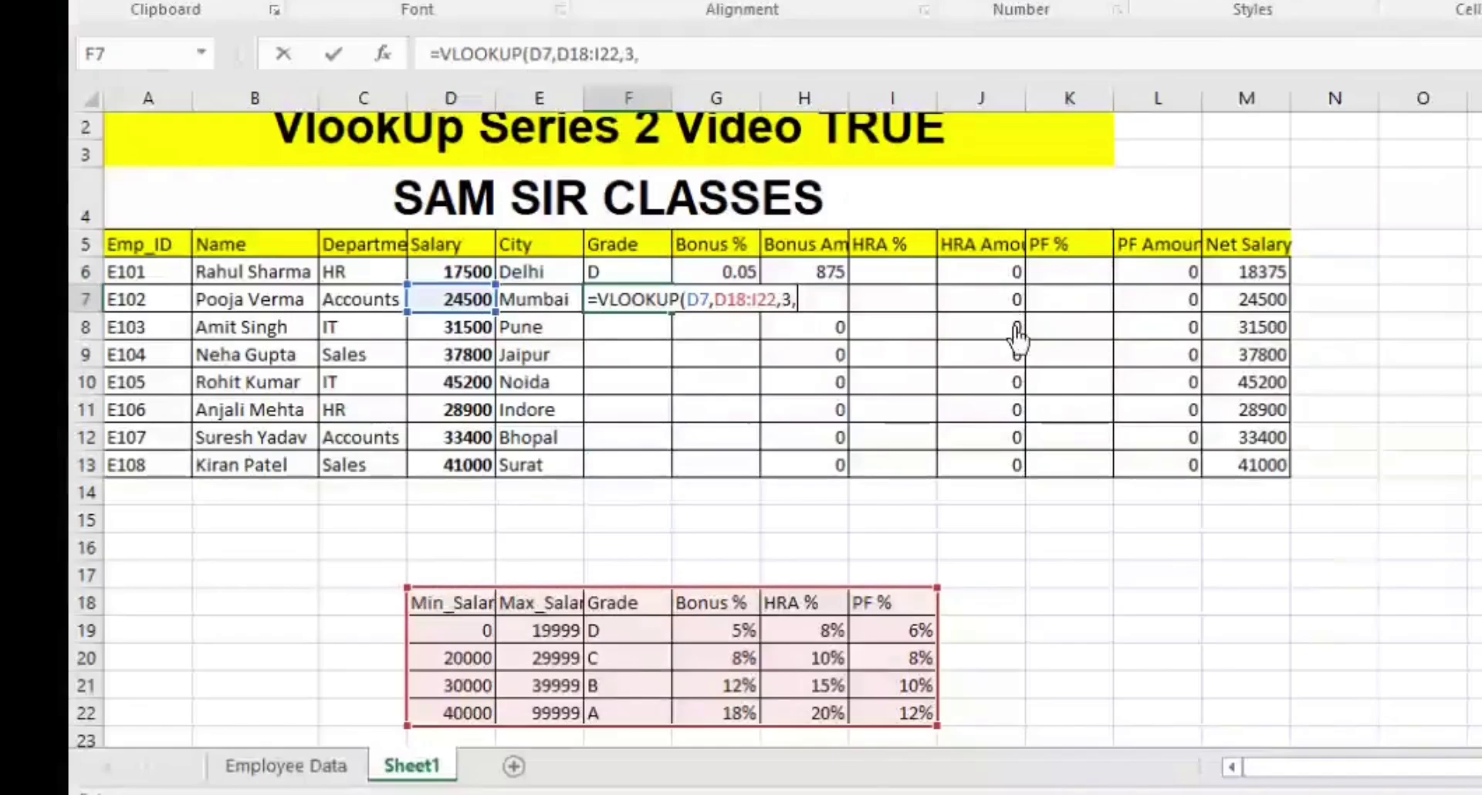
type("FALSE)")
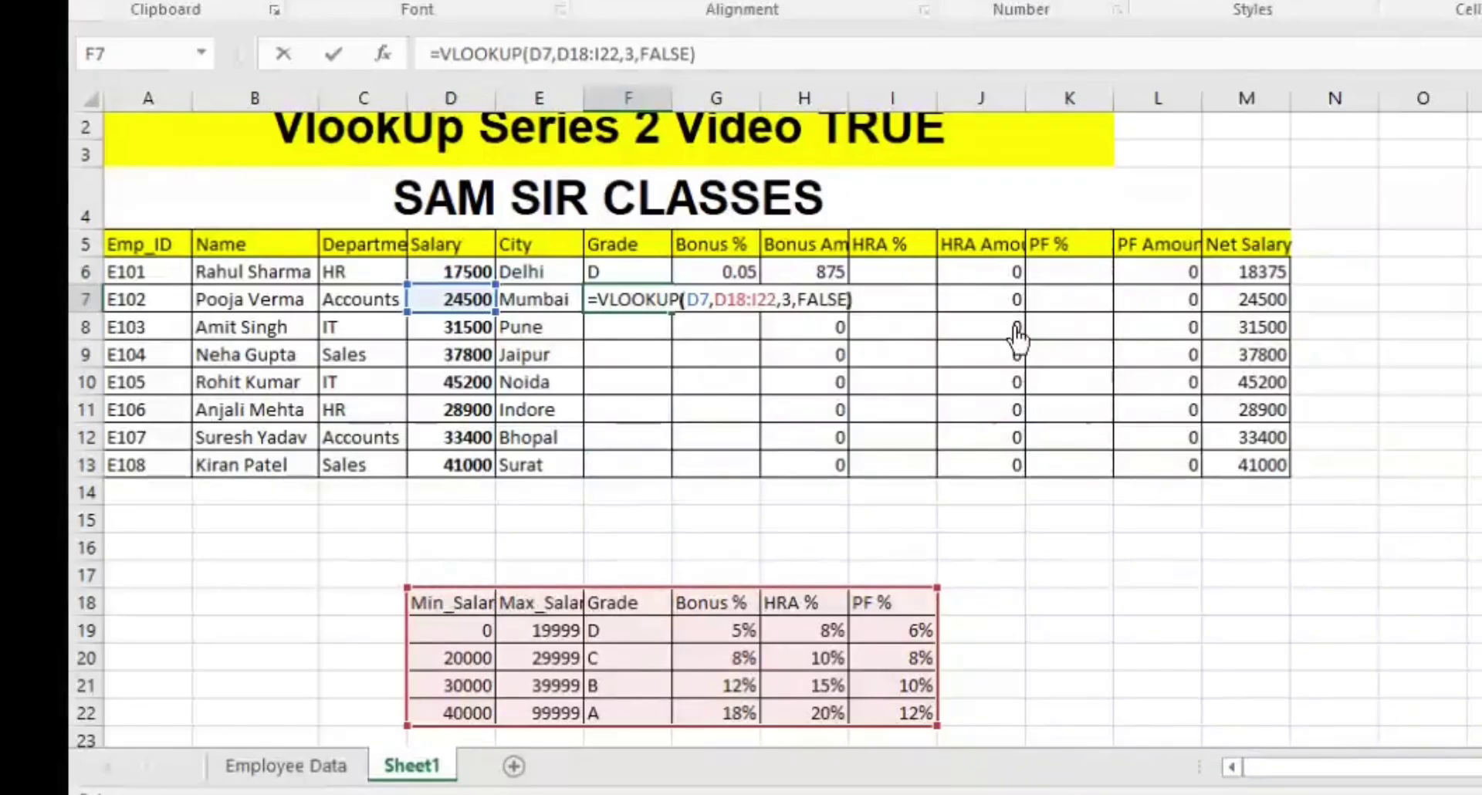
key("ctrl+Return")
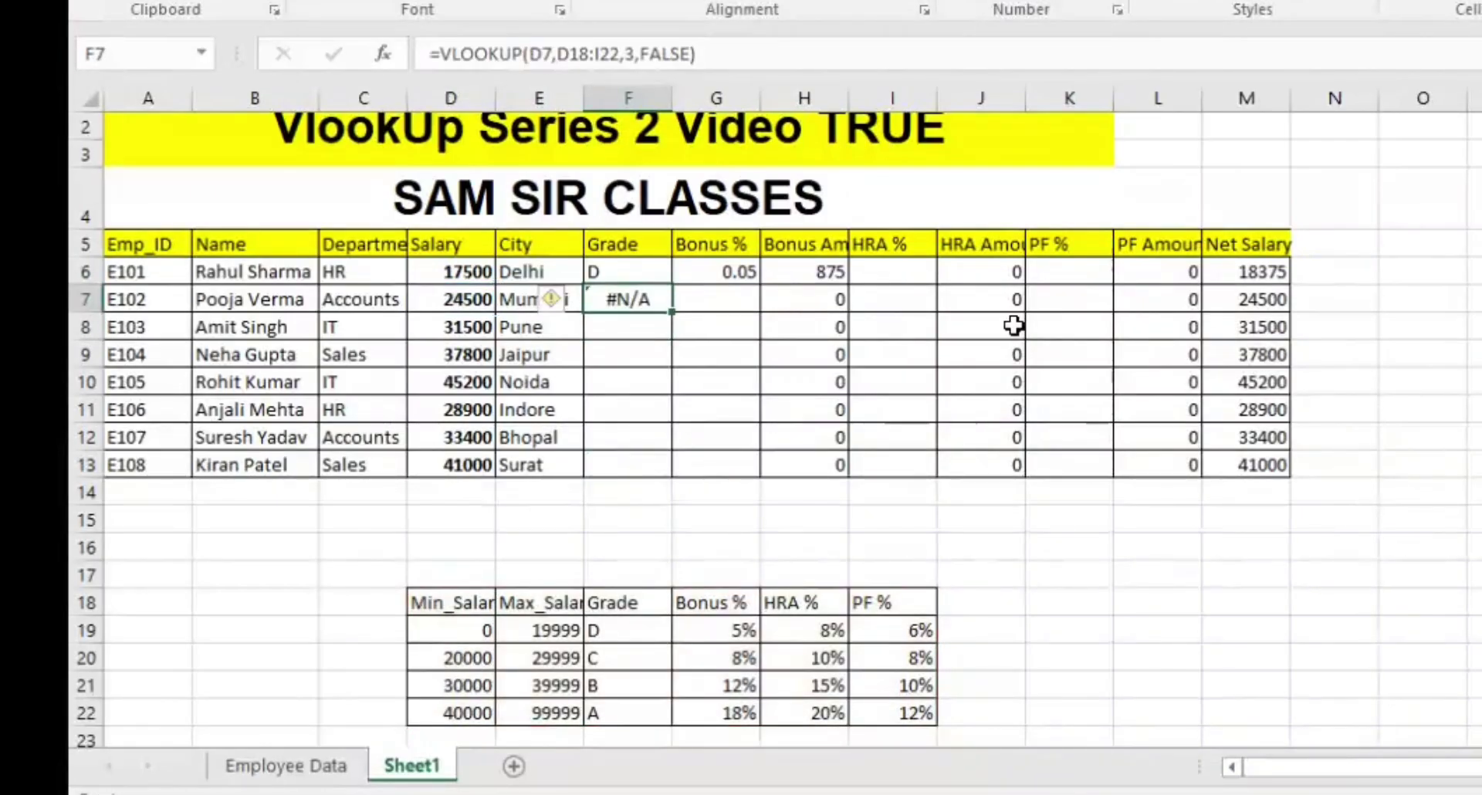
key("ctrl+b")
Enter the note "False" in cell E15, between the employee table and the salary slab table
key("Down")
key("Down")
key("Down")
key("Down")
key("Down")
key("Down")
key("Down")
key("Down")
key("Left")
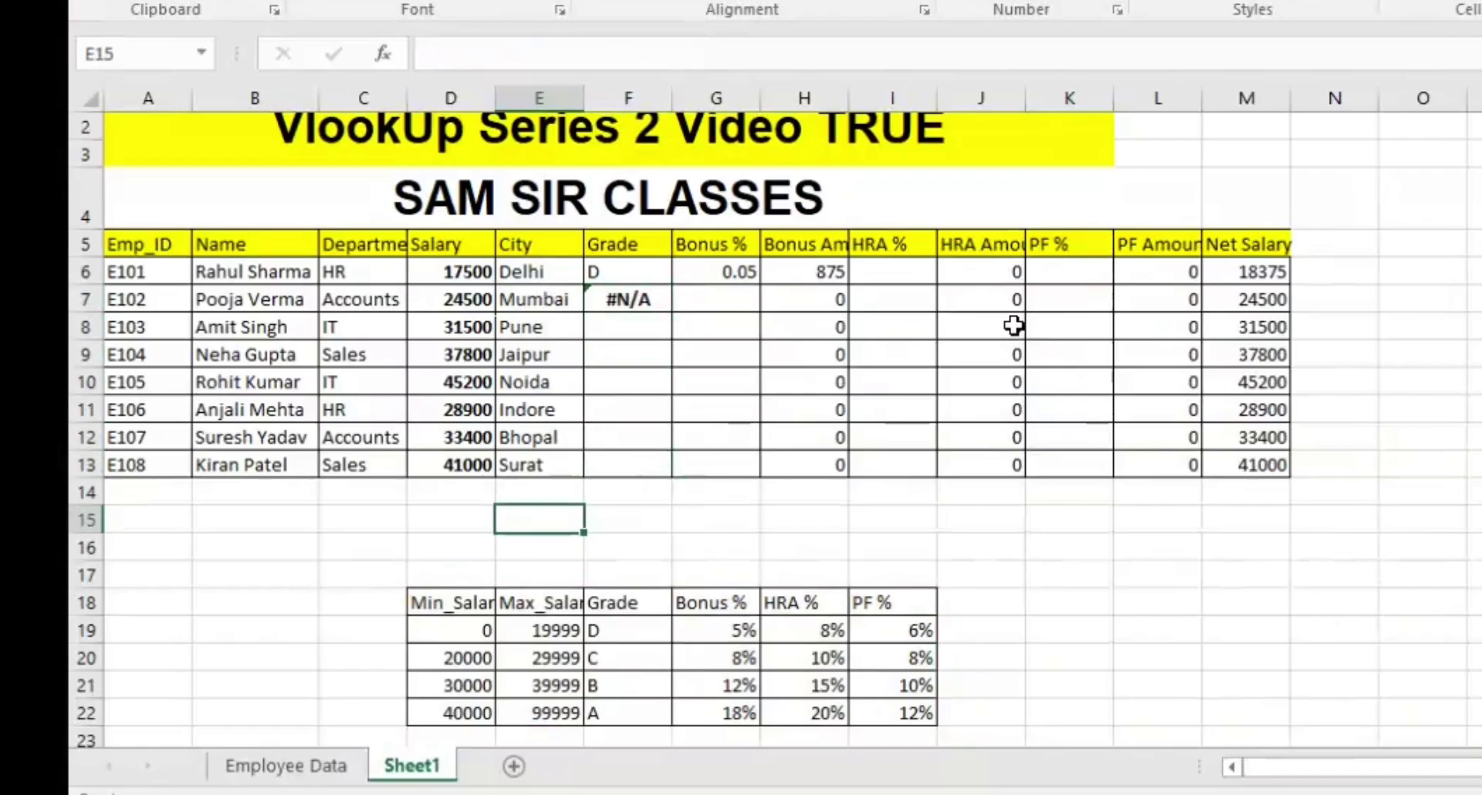
type("f")
key("BackSpace")
type("fALSE")
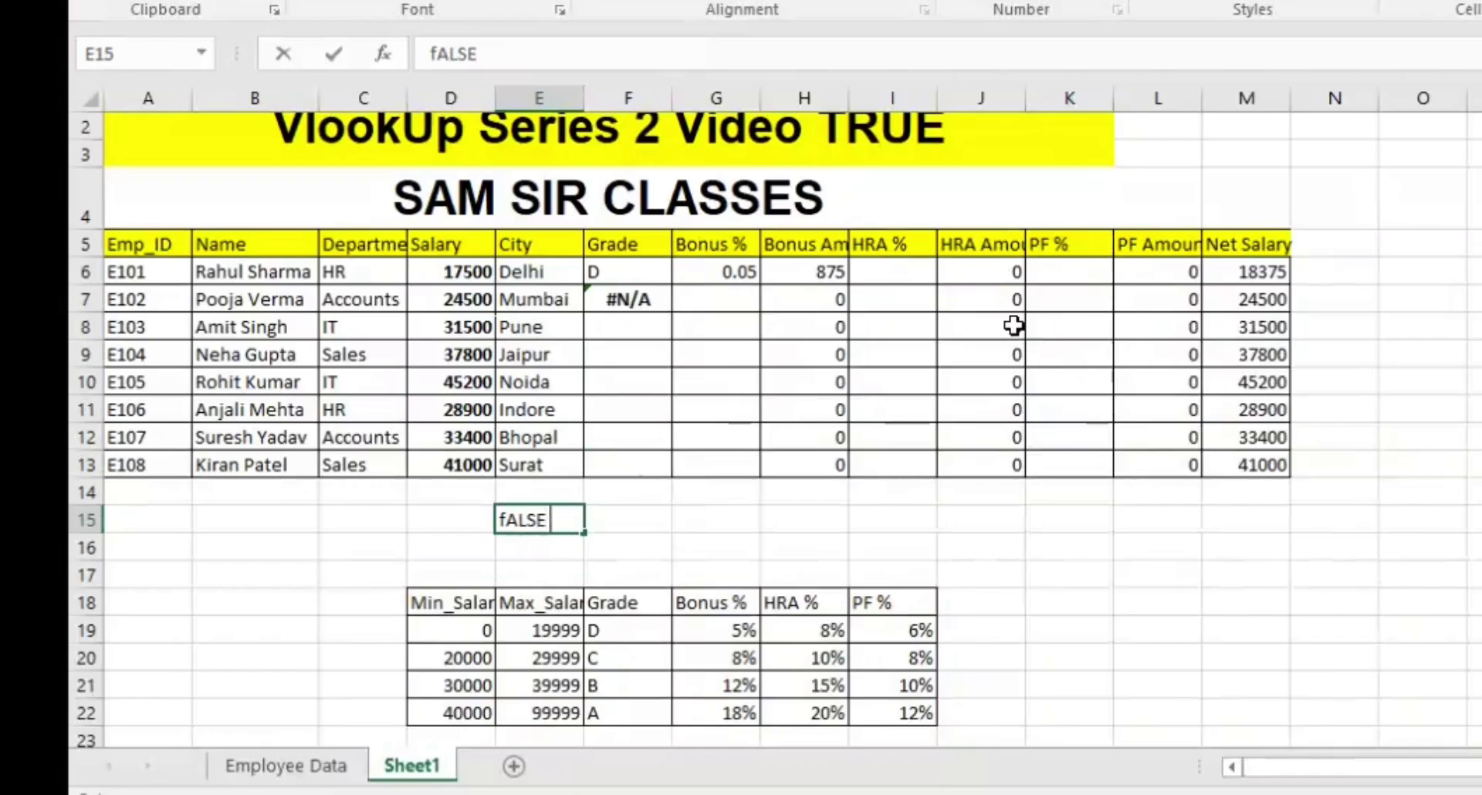
key("Return")
Enter "Exact Match" in cell F15 as the explanation beside the False note
key("Right")
key("Up")
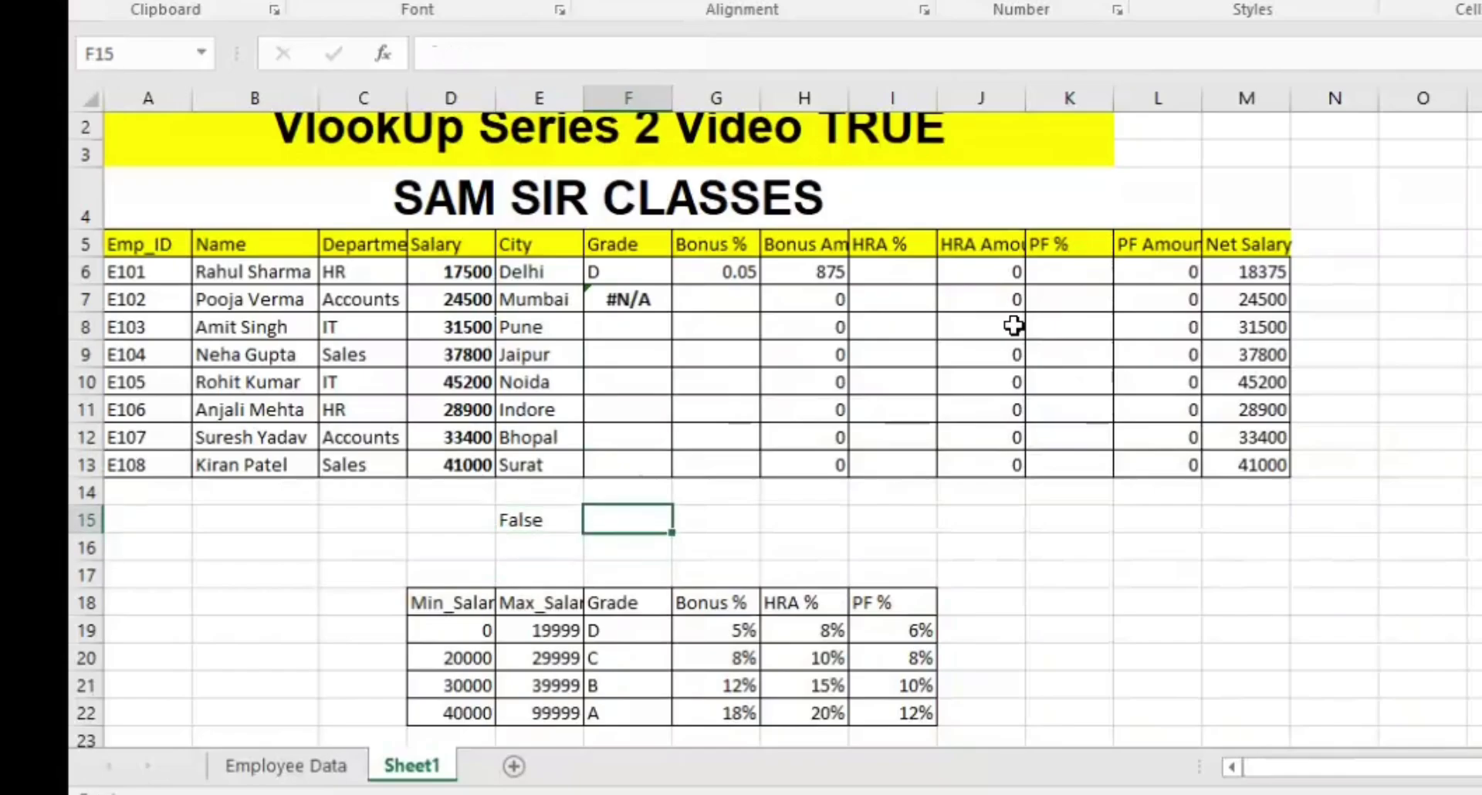
type("Exac")
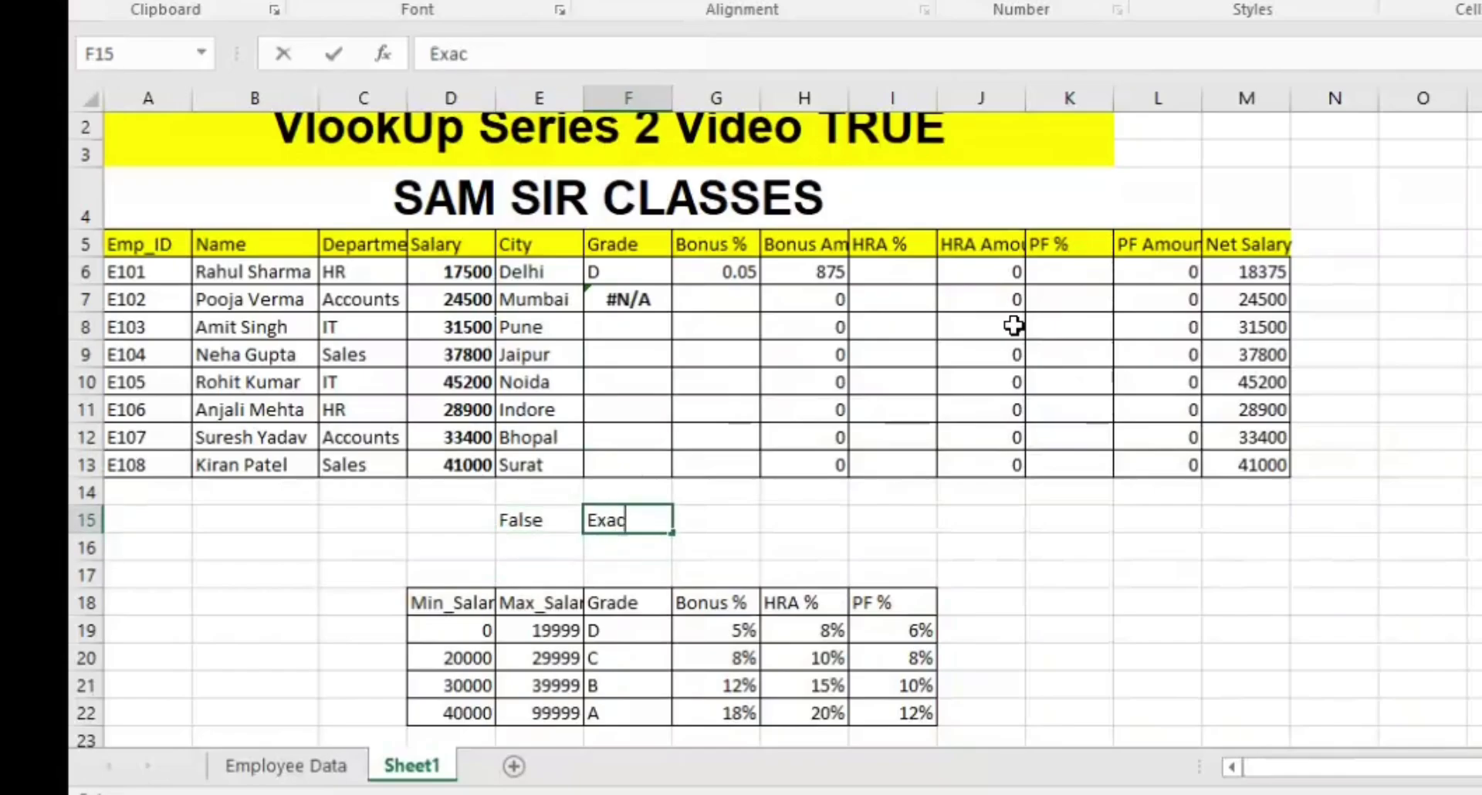
type("t MA")
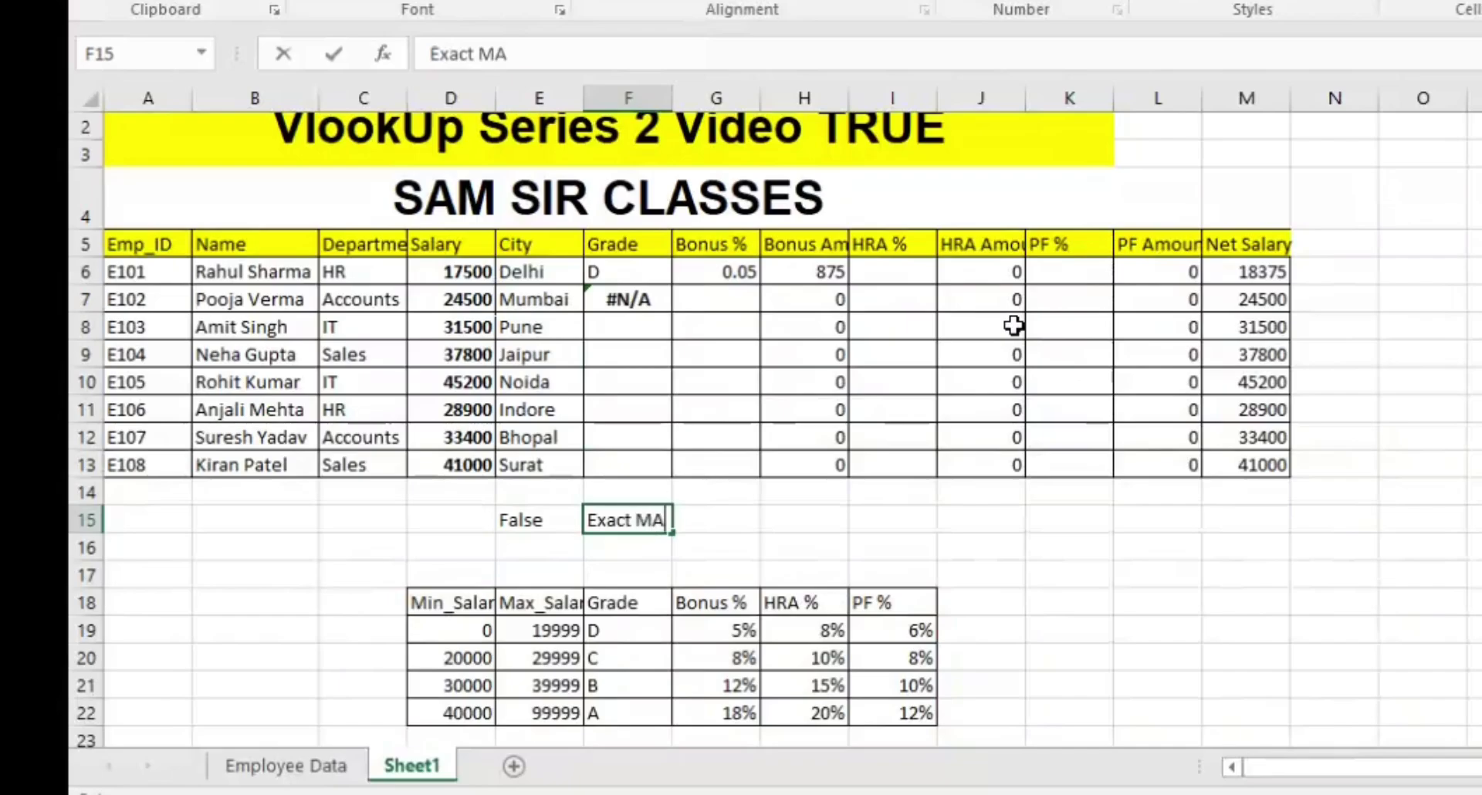
type("tch")
key("Return")
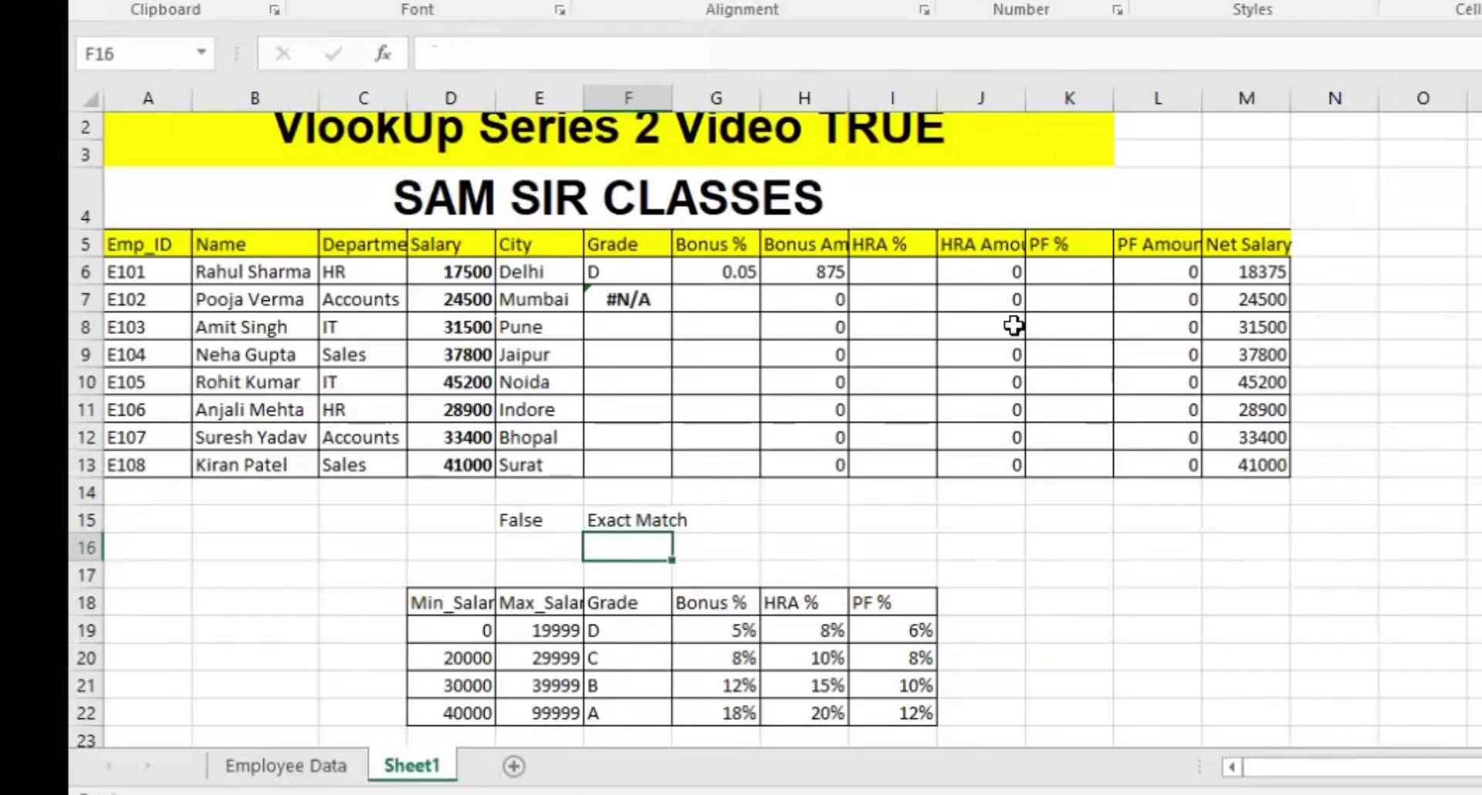
Enter TRUE in cell E16, directly below the False note
key("Left")
type("Tru")
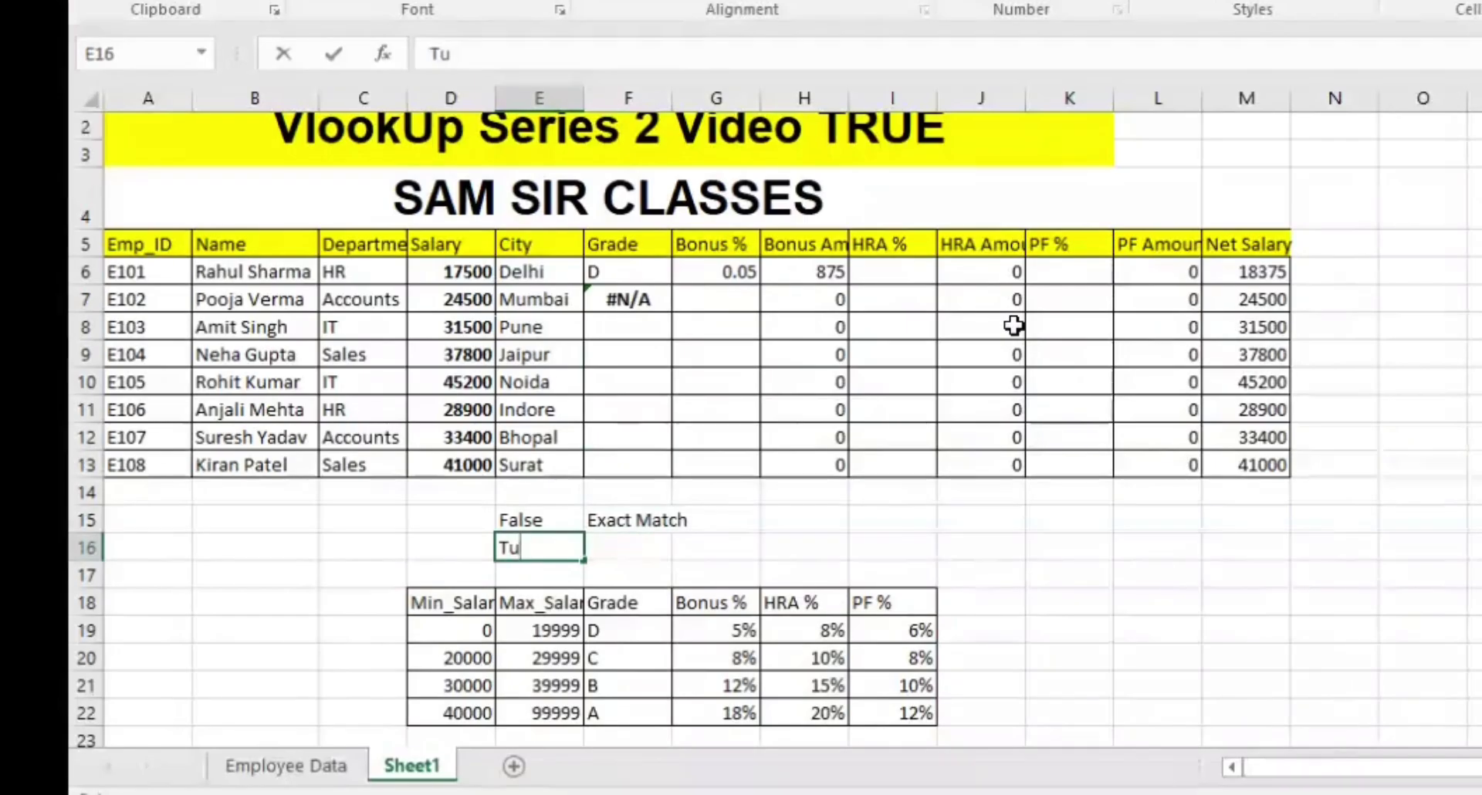
type("e")
key("Return")
key("Right")
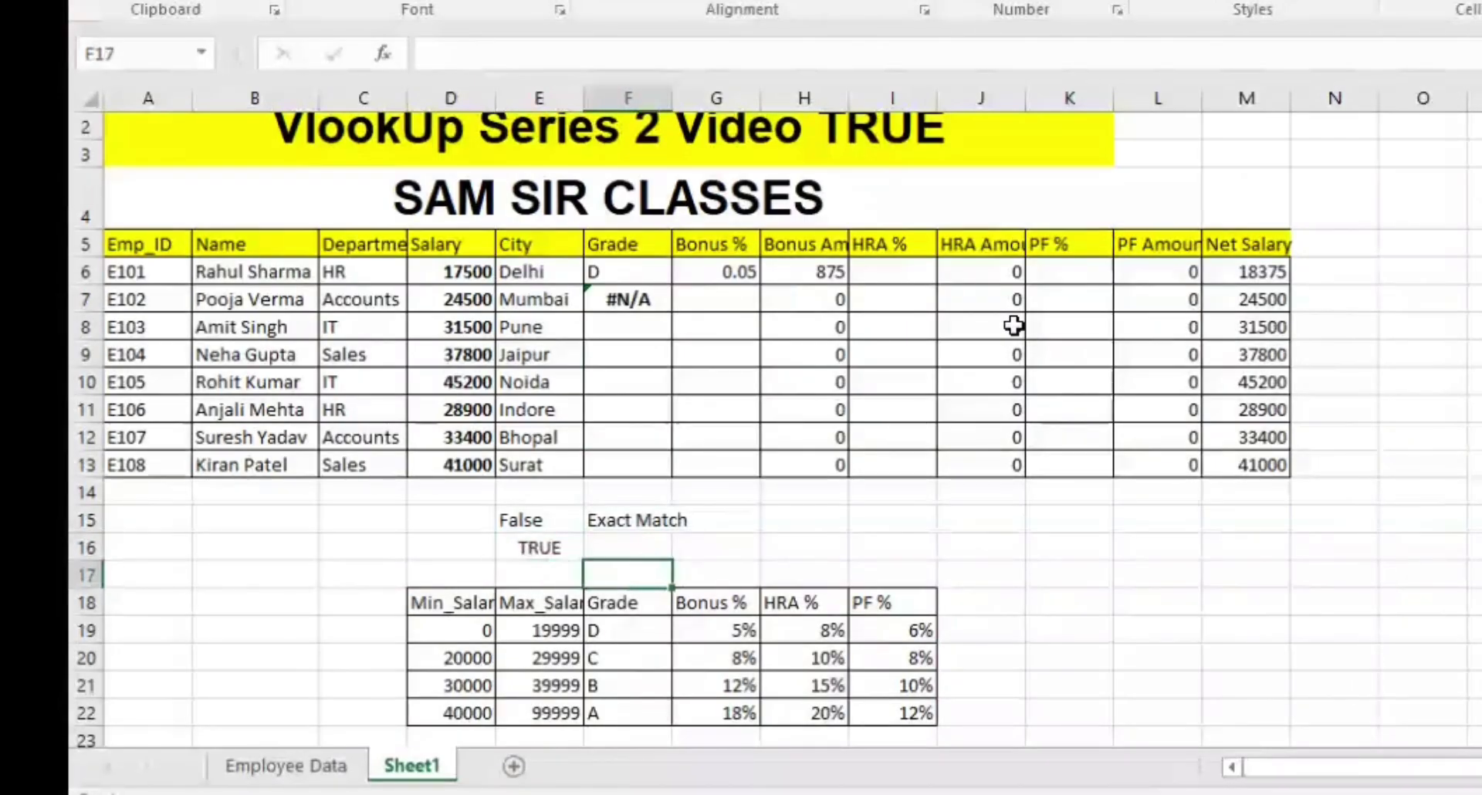
Enter "Approximate" in cell F16 beside TRUE and widen column F to fit the text
key("Up")
key("F2")
type("App")
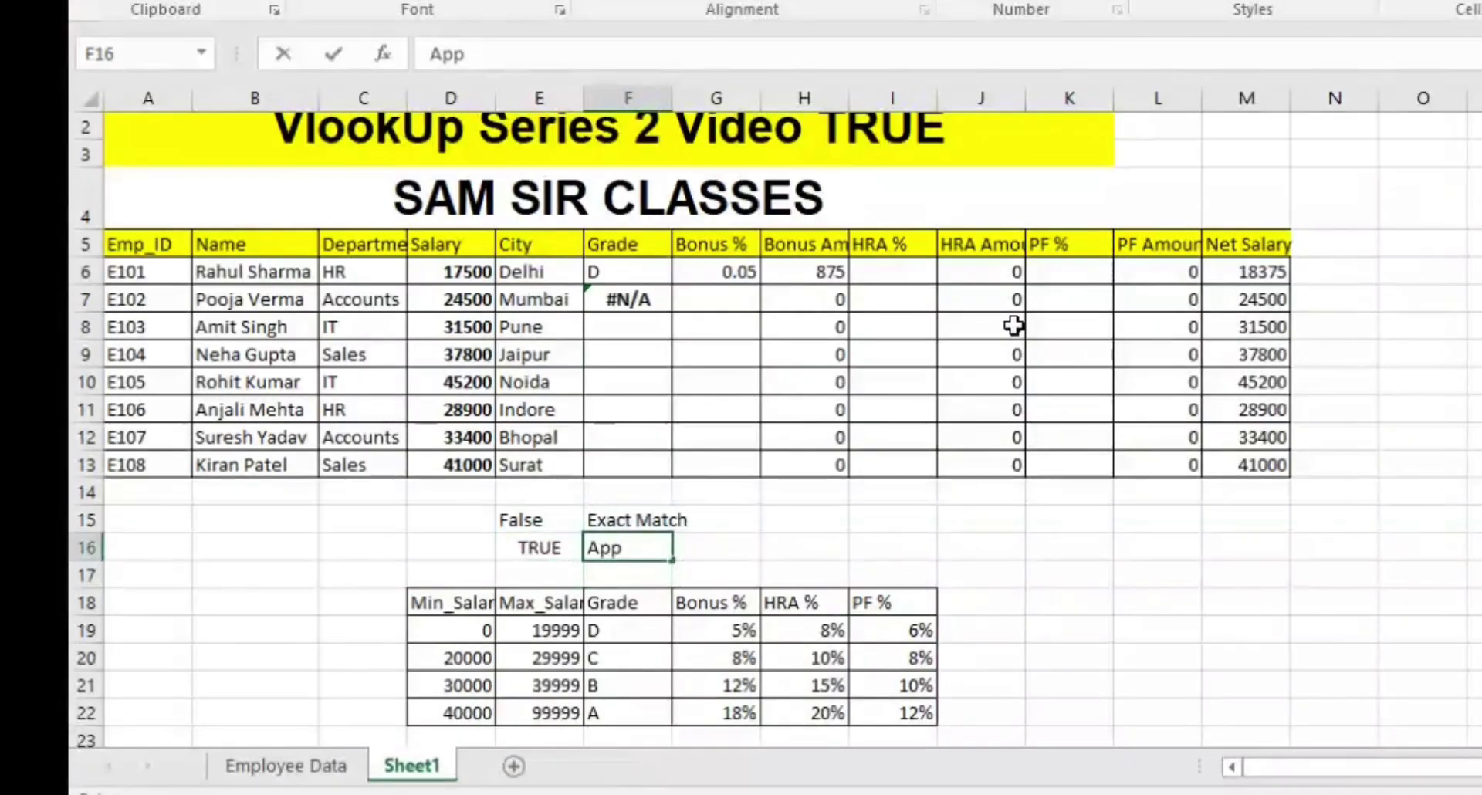
type("roximate")
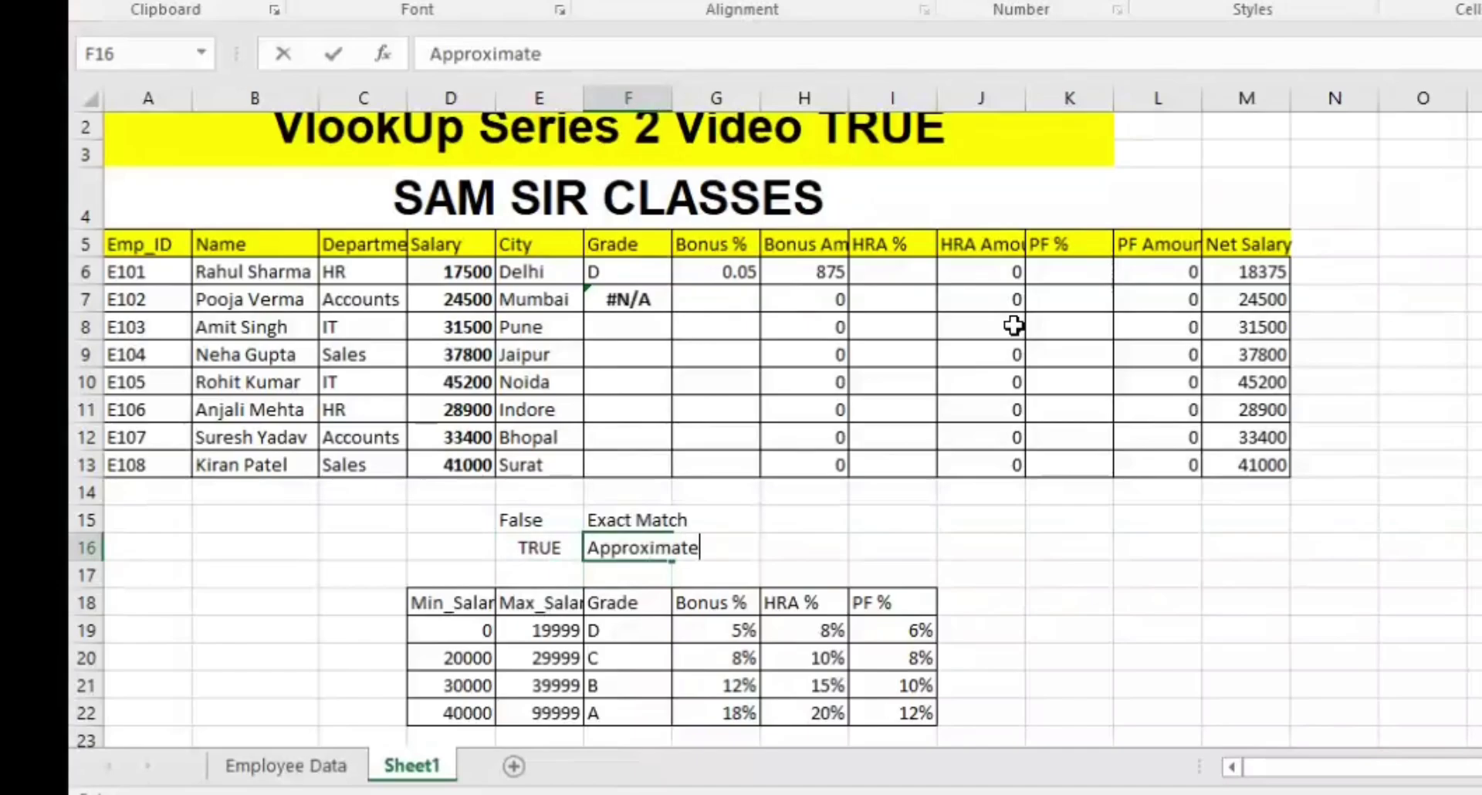
key("Return")
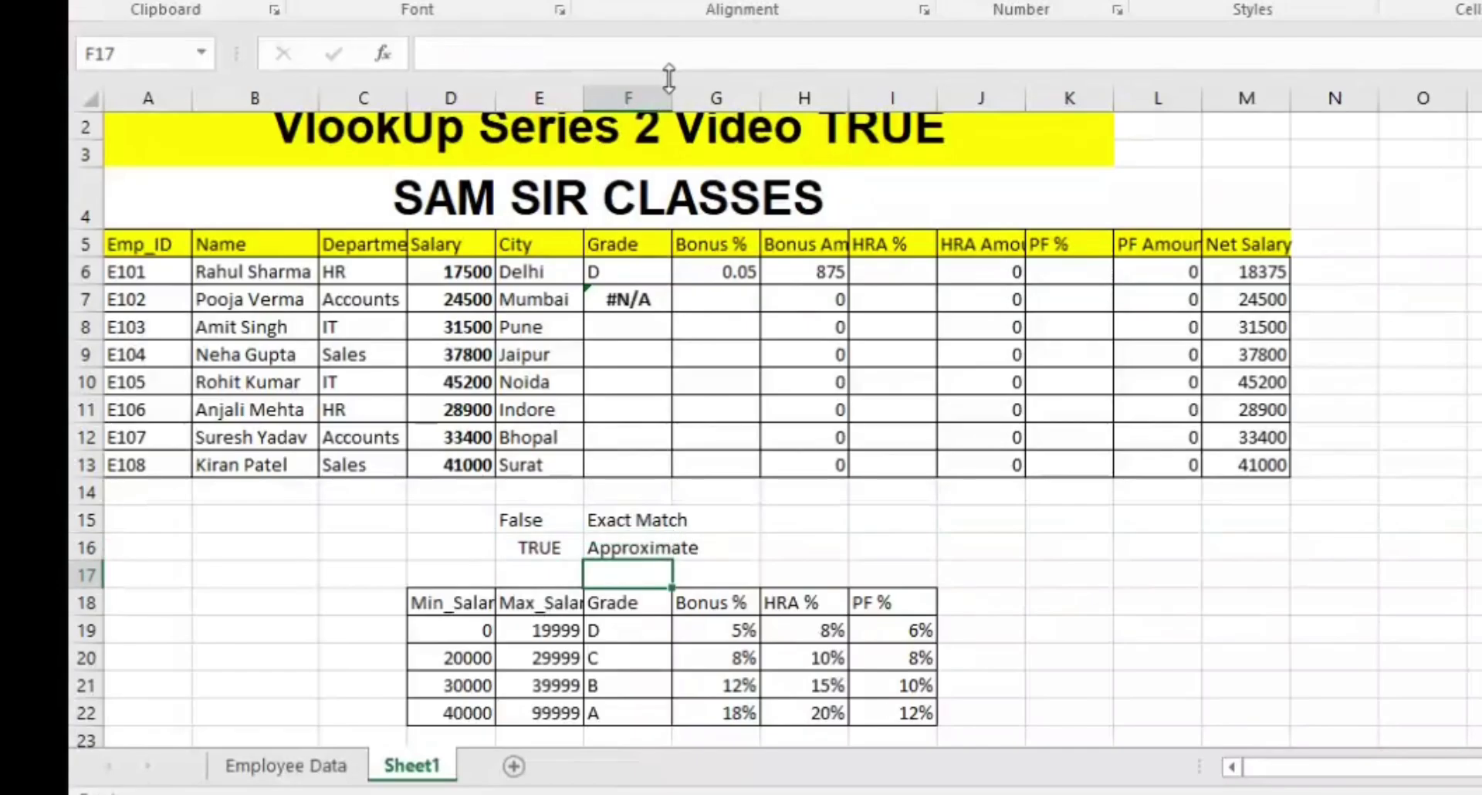
left_click_drag(671, 97, 704, 96)
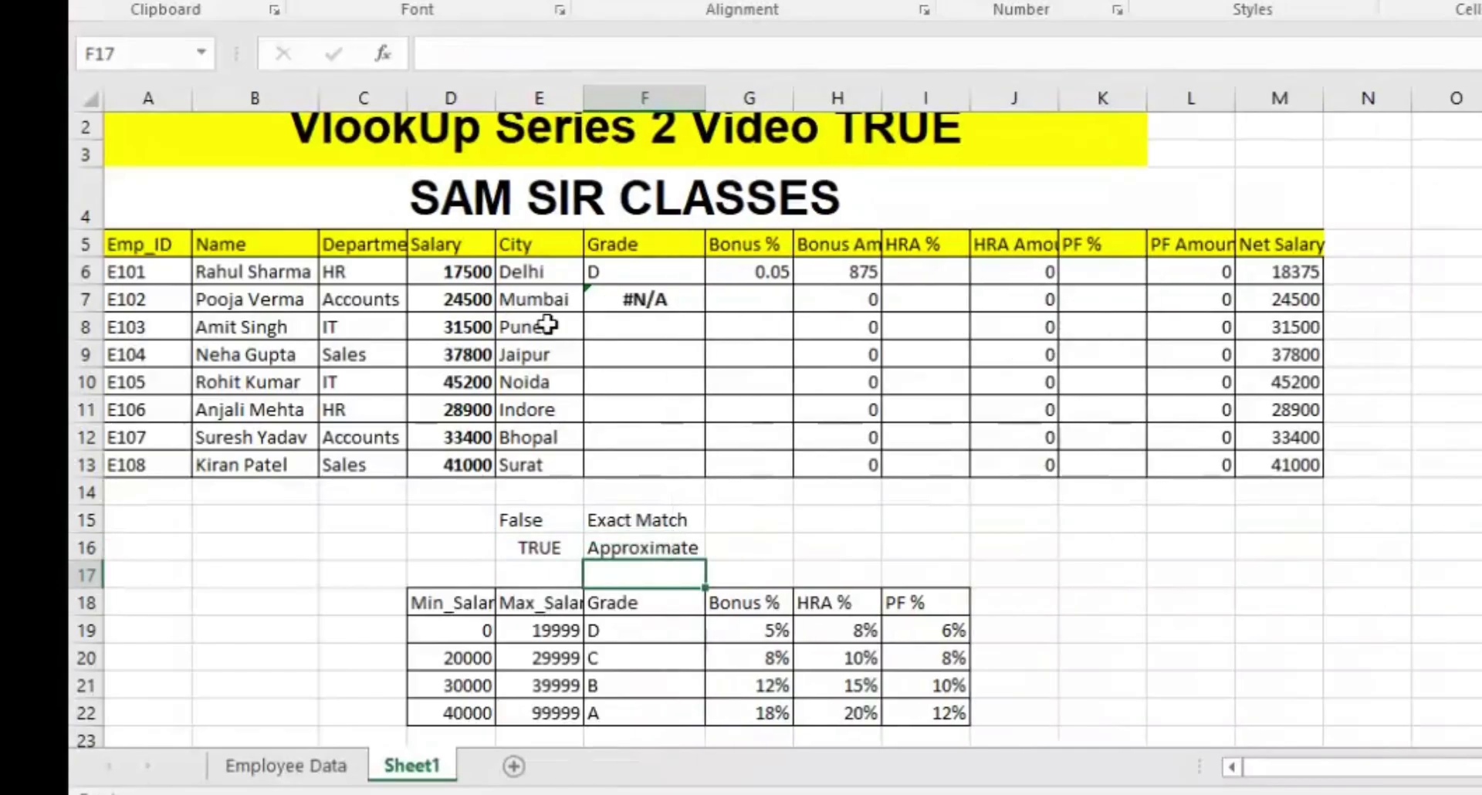
left_click(544, 511)
left_click(503, 572)
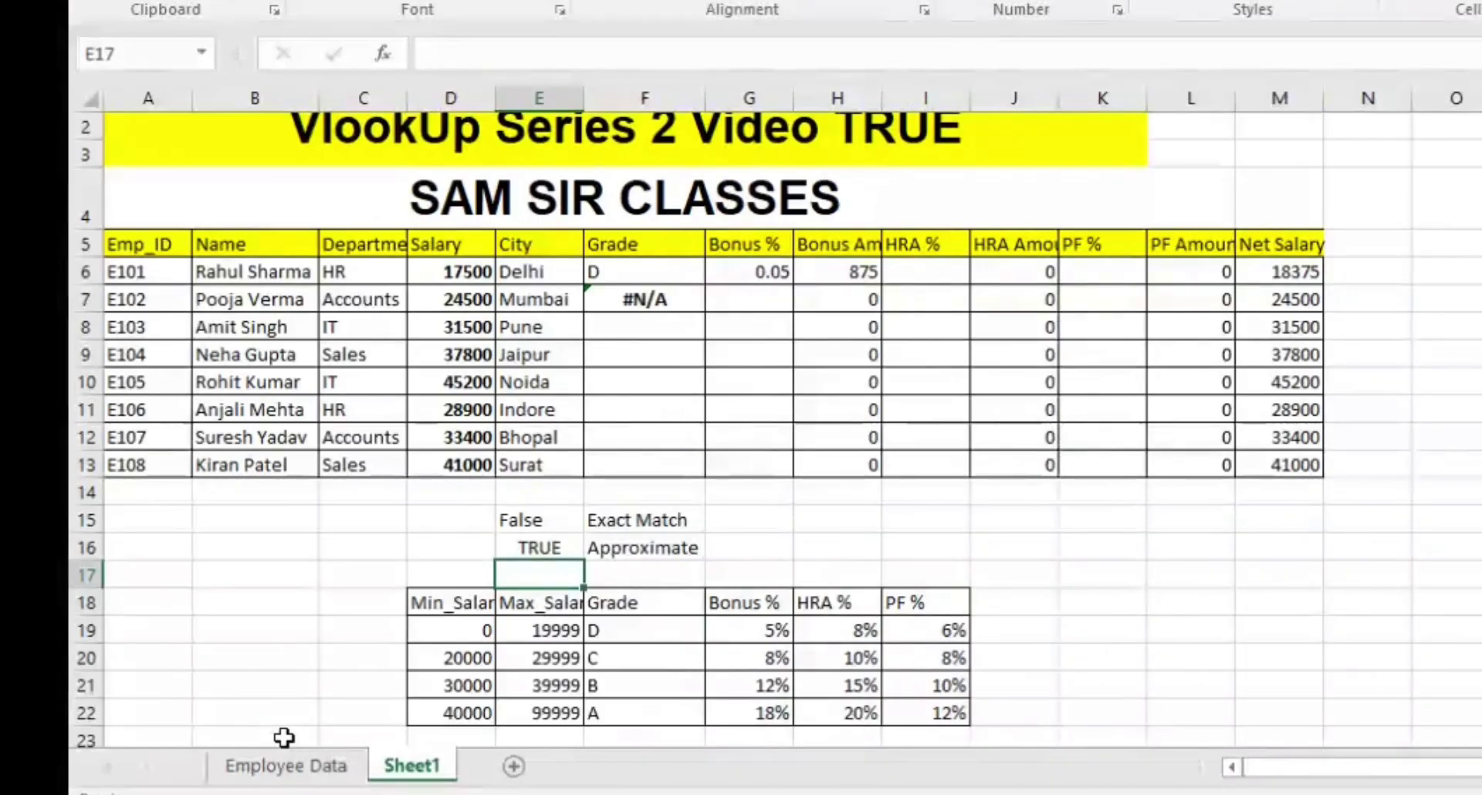
left_click(283, 766)
left_click(430, 778)
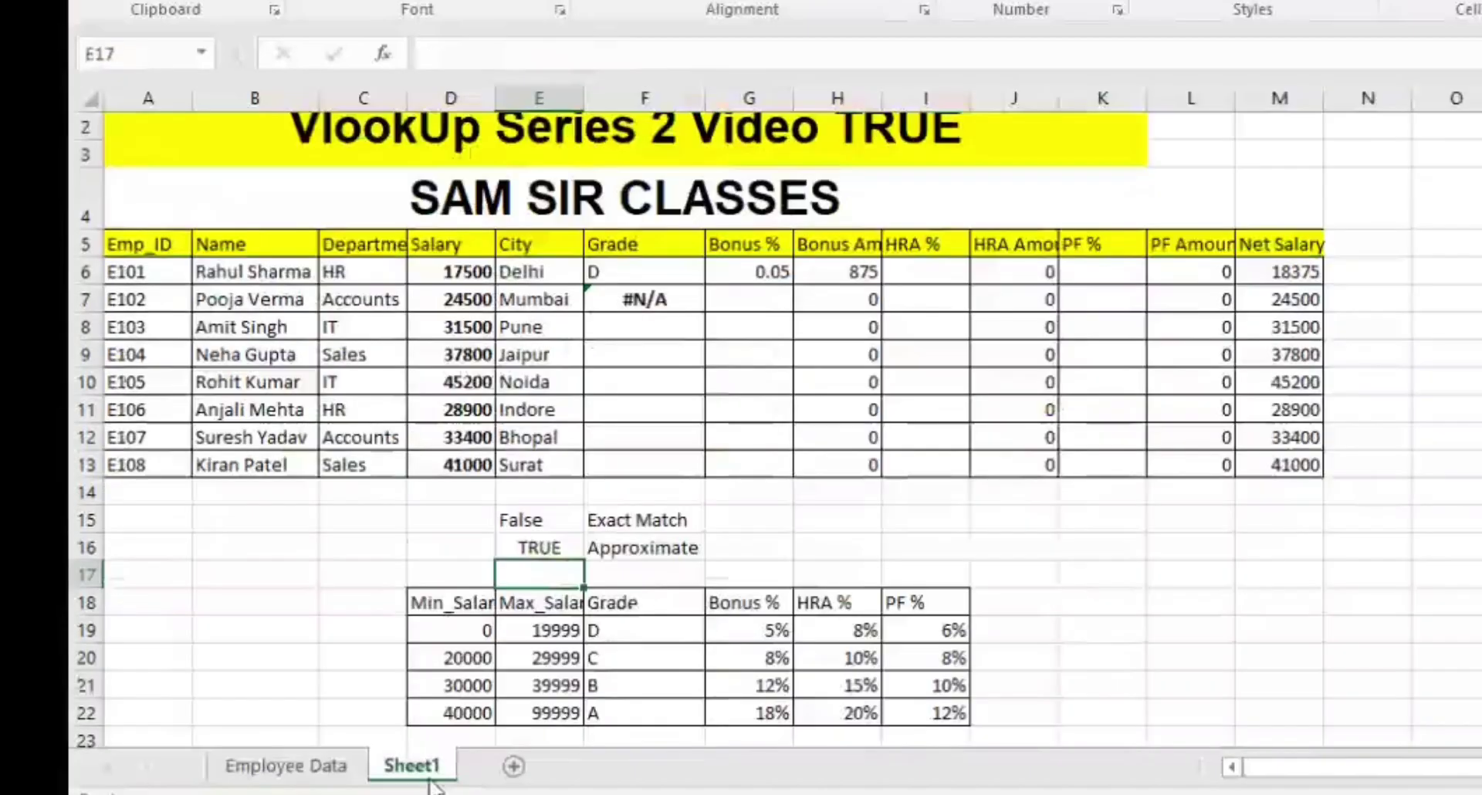